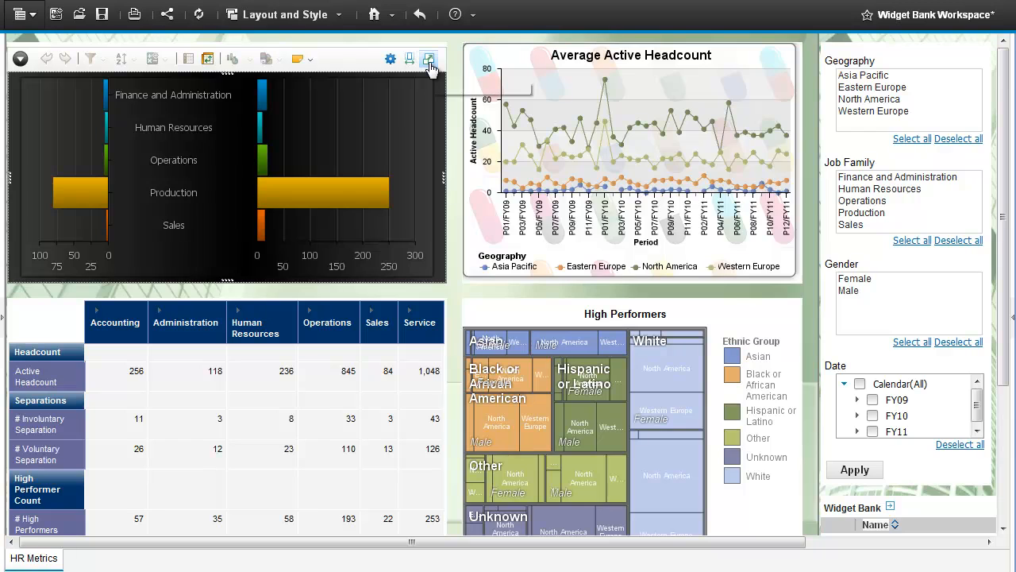
Maximize the tornado chart and view a bar tooltip: Production has 250 voluntary and 80 involuntary separations.
left_click(429, 61)
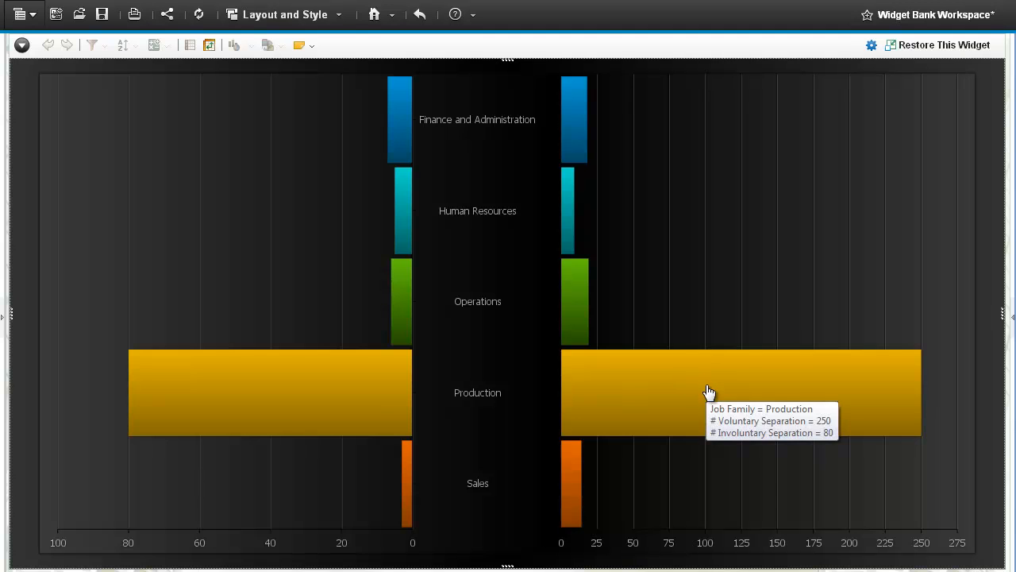
mouse_move(374, 397)
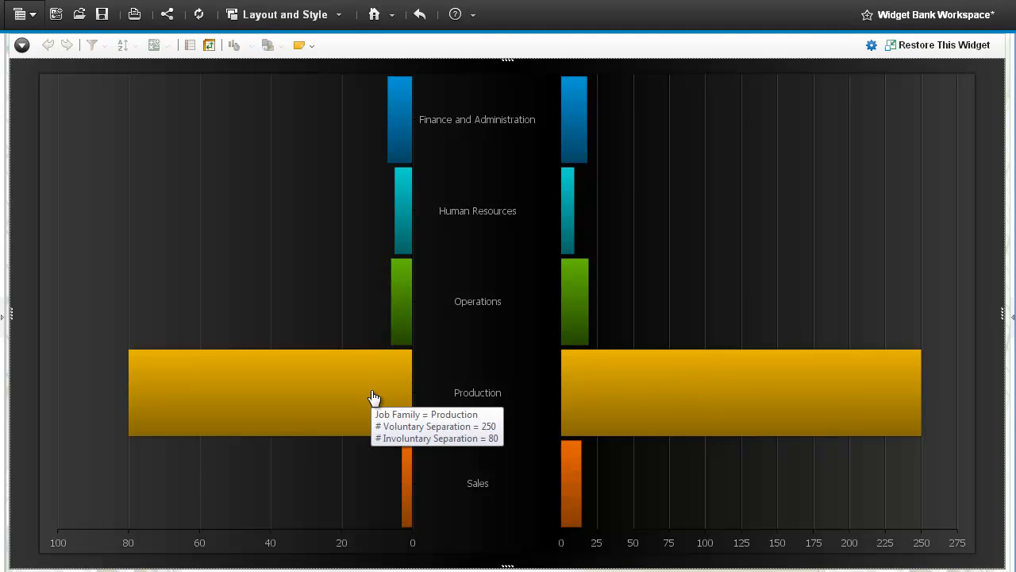
Put the Tenure level from Human Resources > Global Performance on the tornado chart's Categories.
left_click(871, 48)
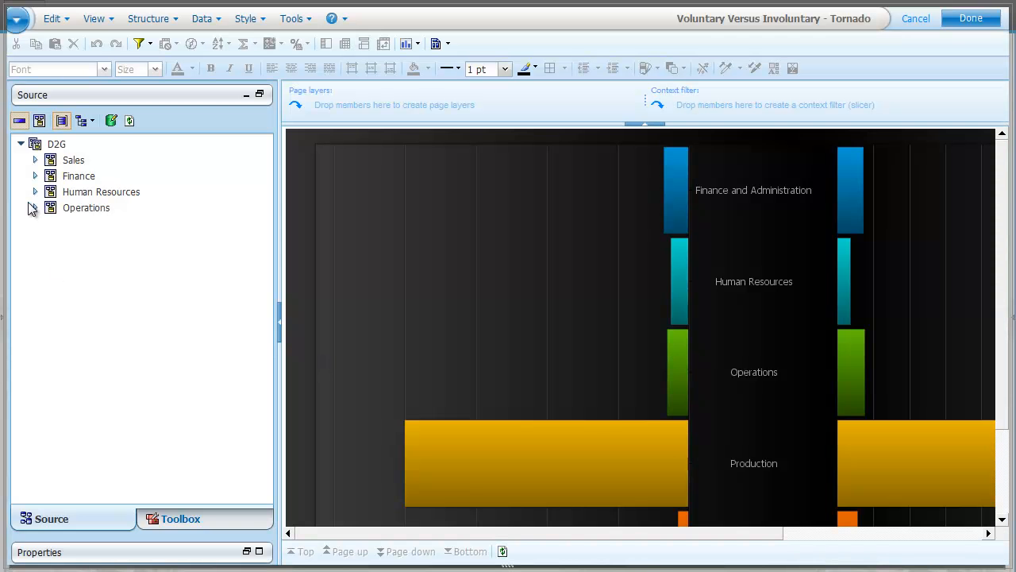
left_click(35, 192)
left_click(50, 207)
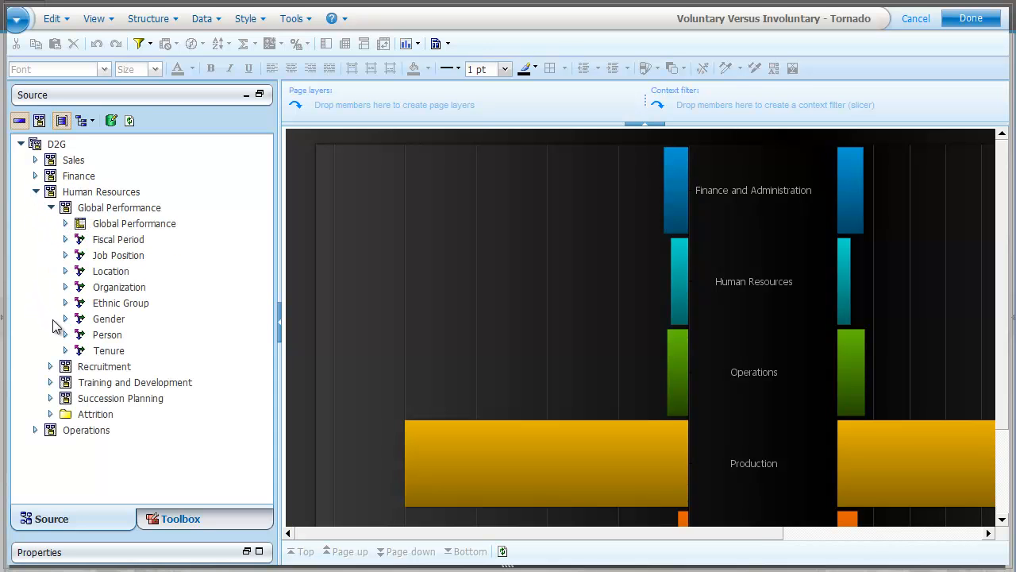
left_click(66, 350)
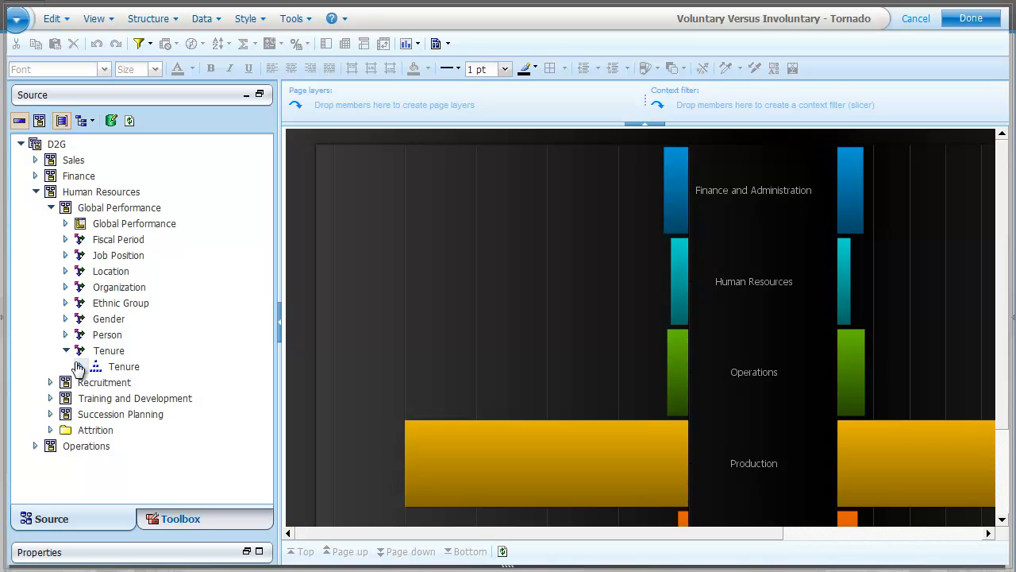
left_click(80, 366)
left_click_drag(134, 414, 364, 494)
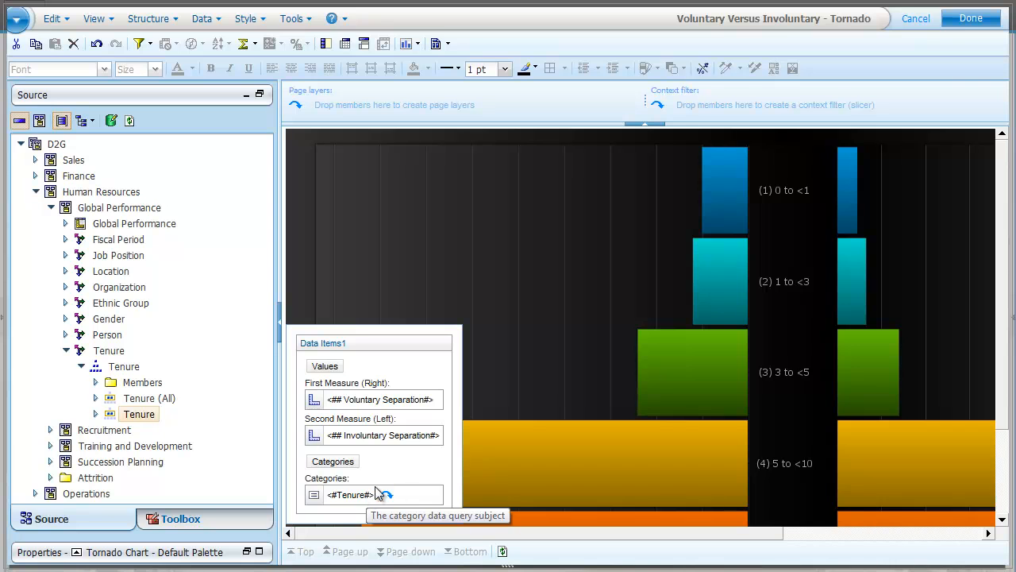
left_click(961, 26)
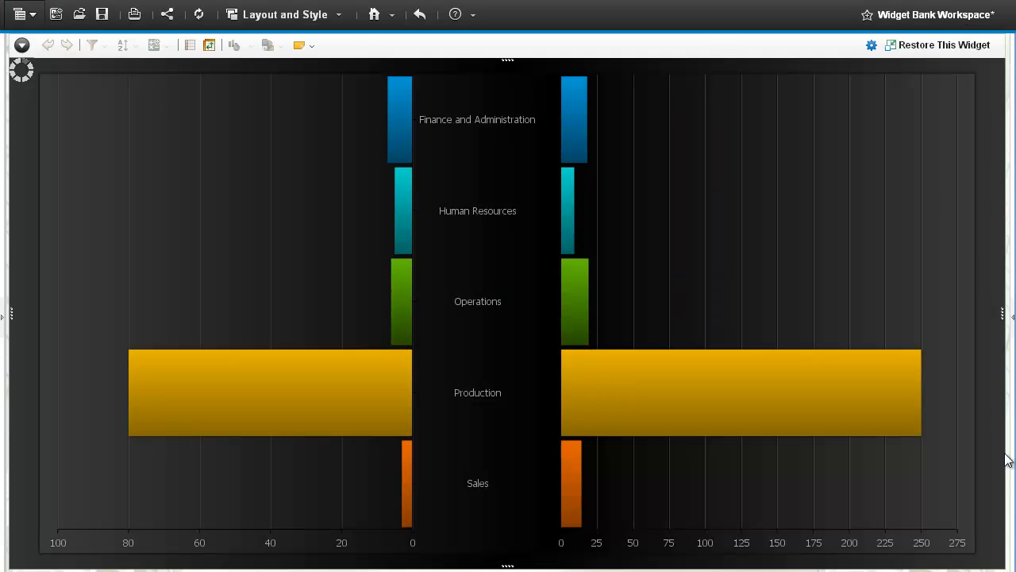
Restore the tenure-band tornado chart, then launch HR Widget Bank Report Start in Report Studio.
left_click(945, 45)
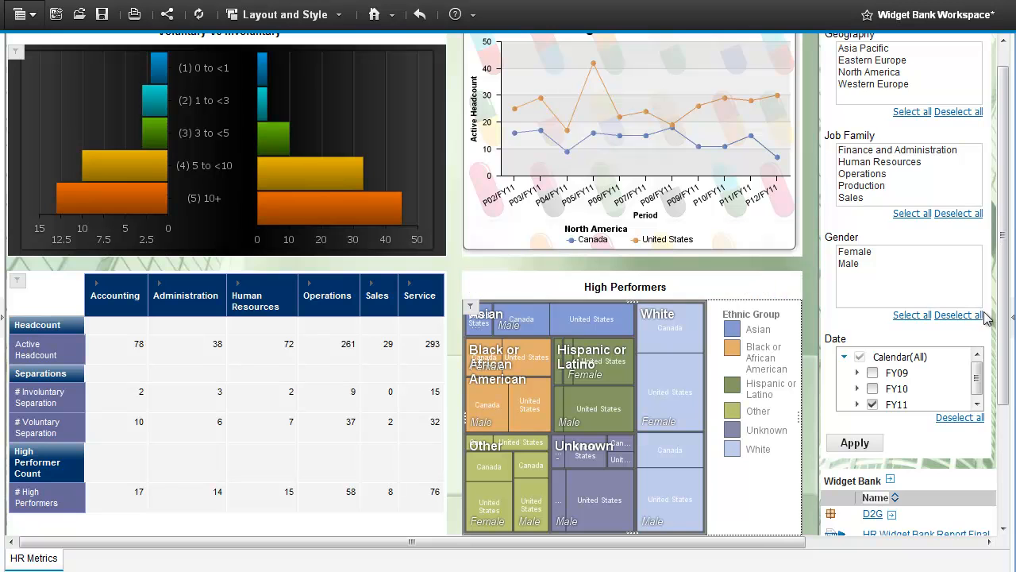
left_click_drag(1001, 313, 993, 374)
left_click_drag(751, 541, 1012, 556)
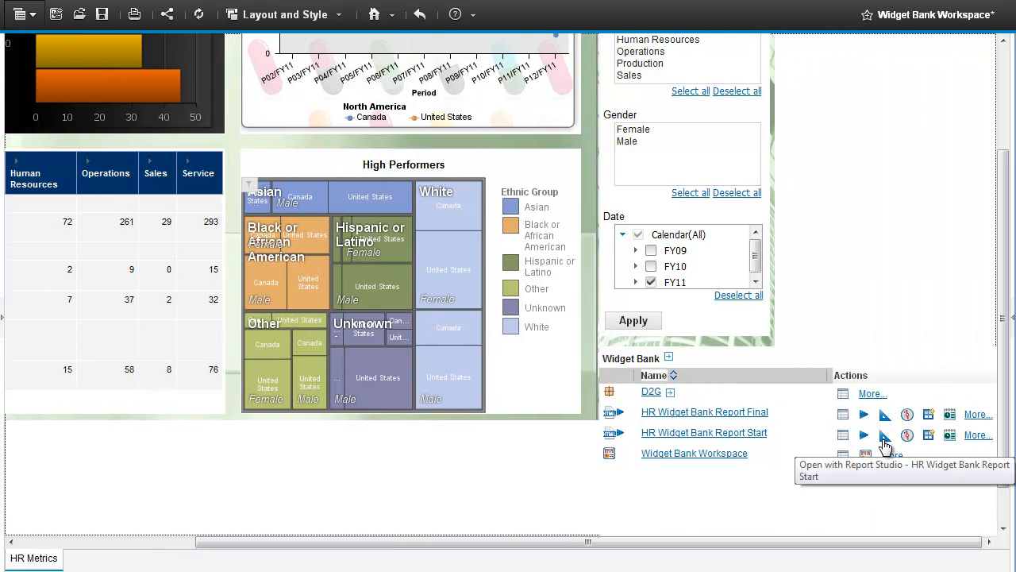
left_click(885, 436)
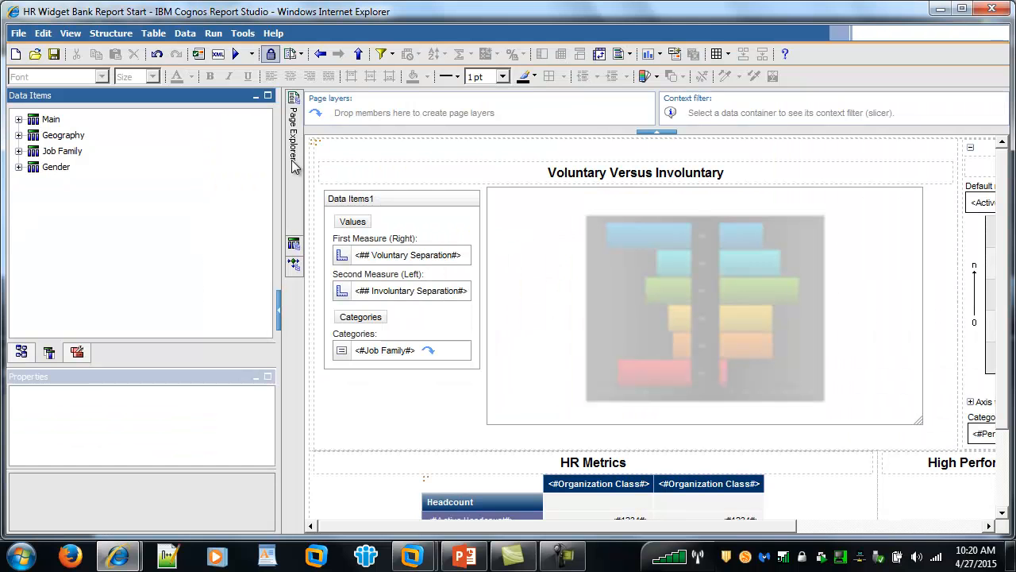
mouse_move(293, 131)
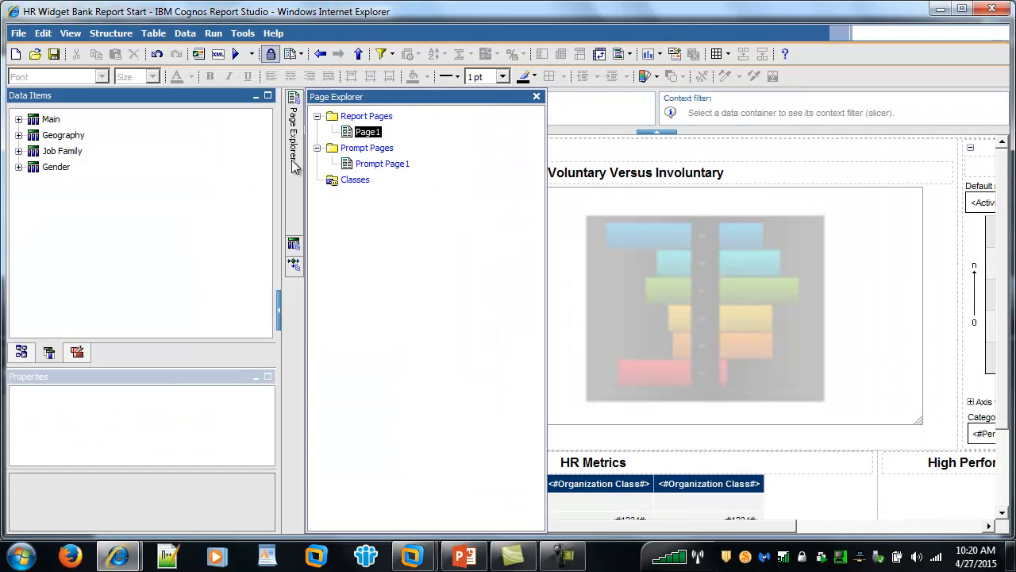
left_click(373, 164)
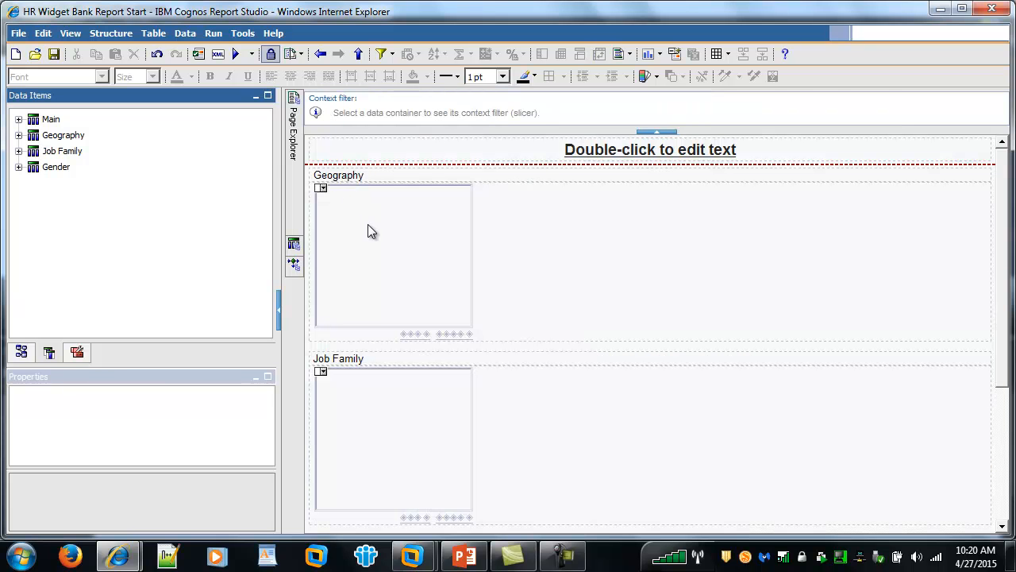
left_click(368, 231)
left_click(386, 395)
scroll(382, 405, "down", 3)
left_click(389, 470)
left_click(400, 183)
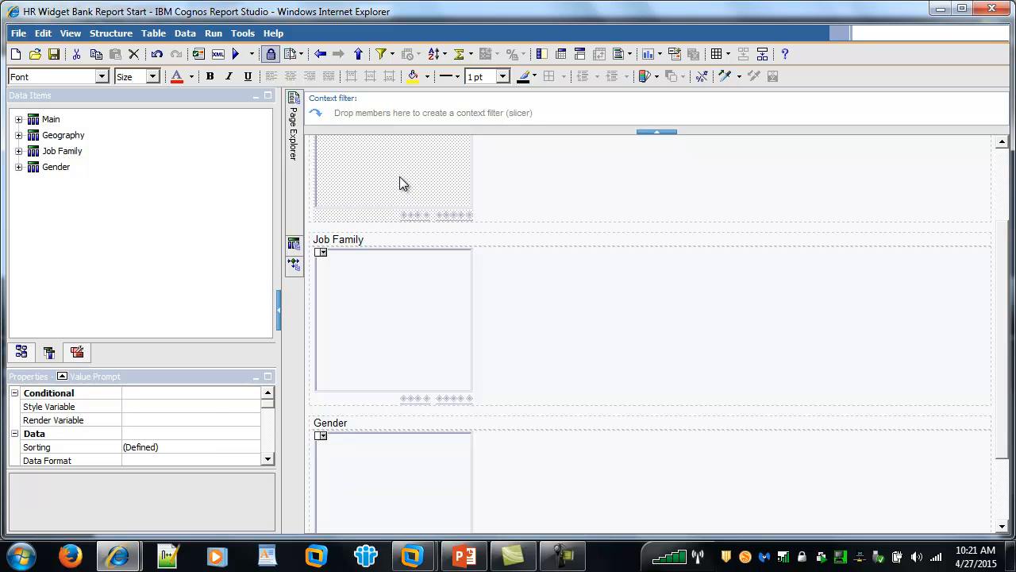
left_click_drag(243, 375, 236, 288)
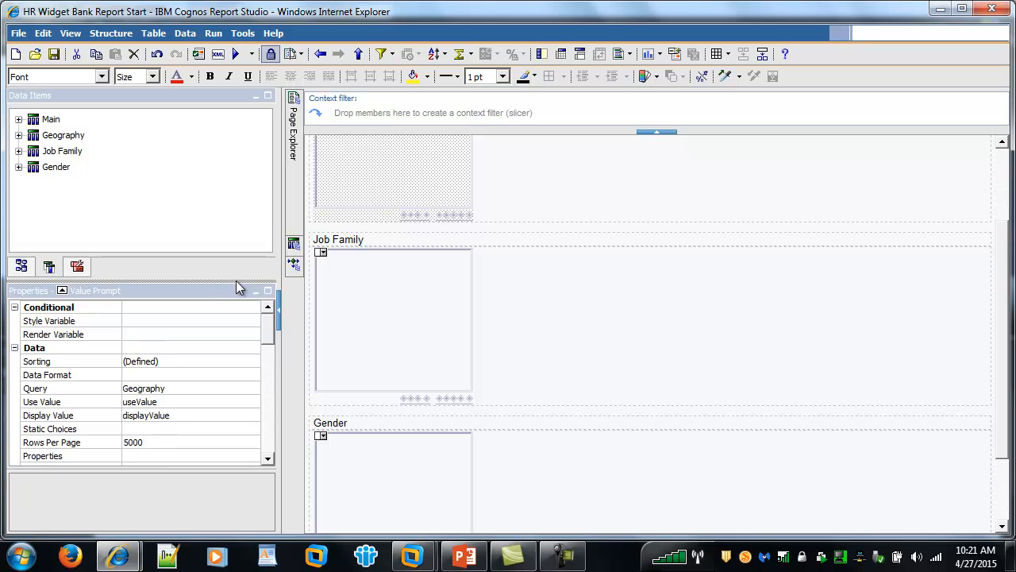
left_click(73, 389)
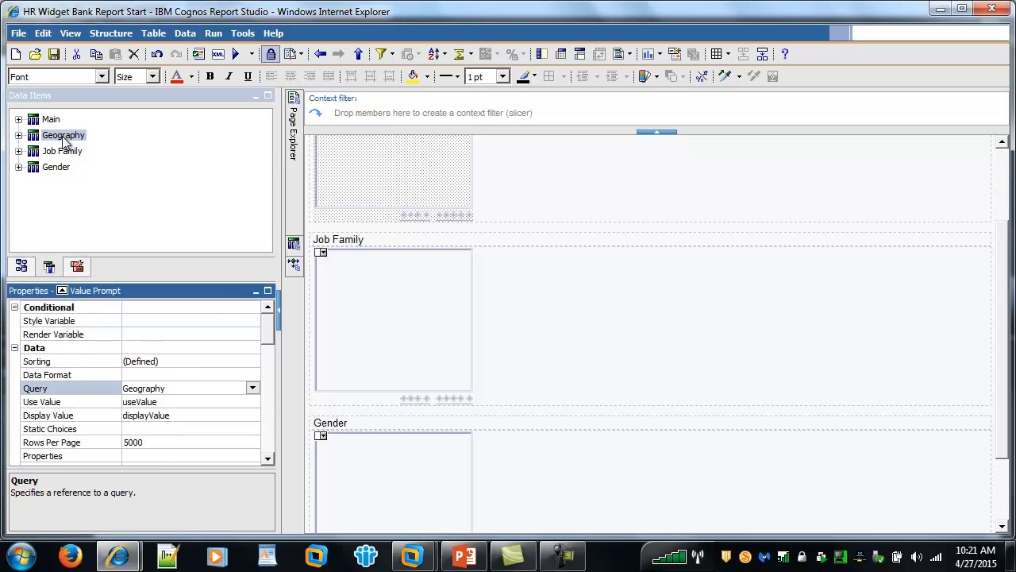
left_click(331, 285)
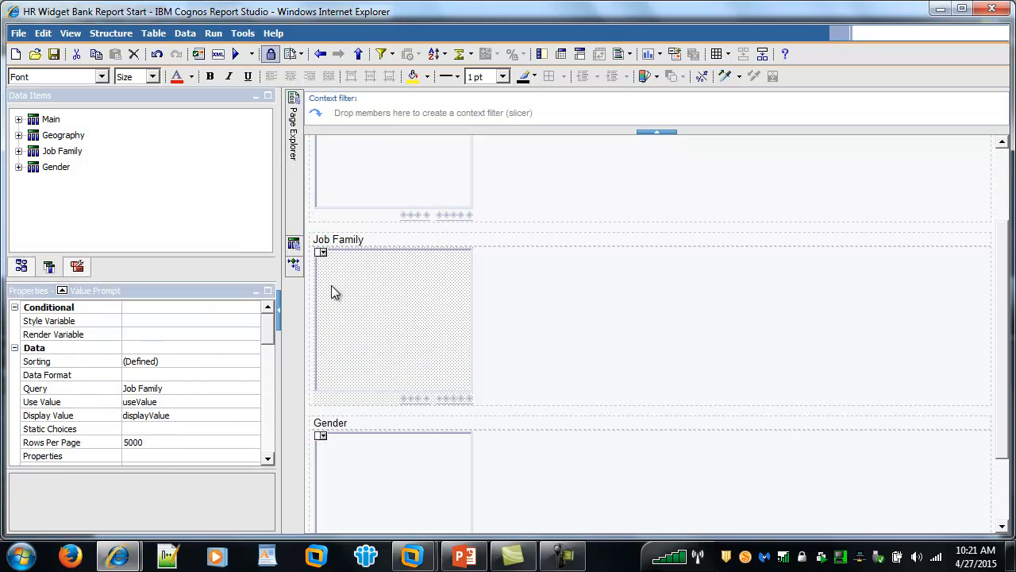
left_click(65, 391)
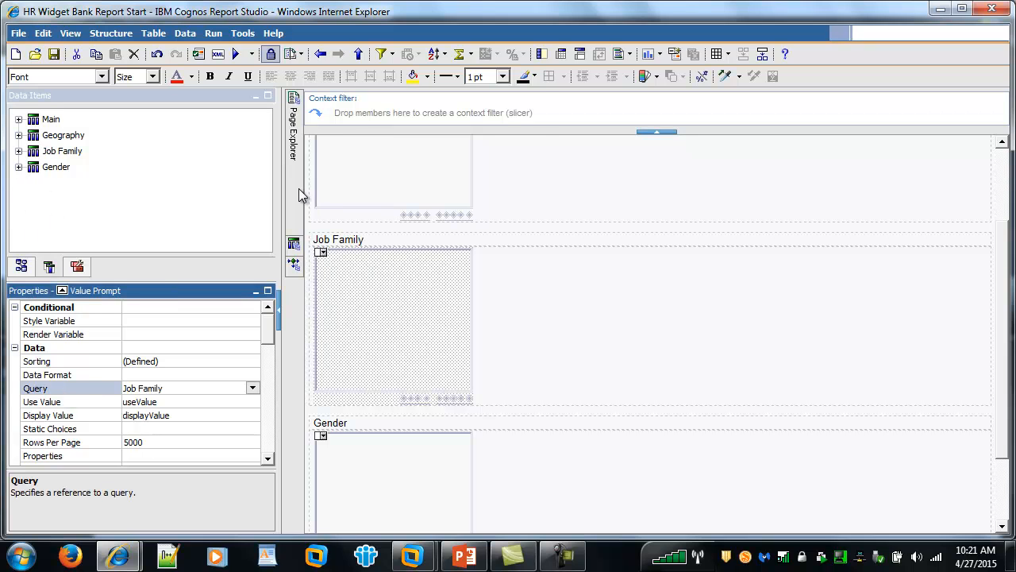
mouse_move(298, 188)
left_click(367, 133)
double_click(370, 132)
Confirm the tornado chart and Average Active Headcount chart both use the Main query.
left_click(381, 210)
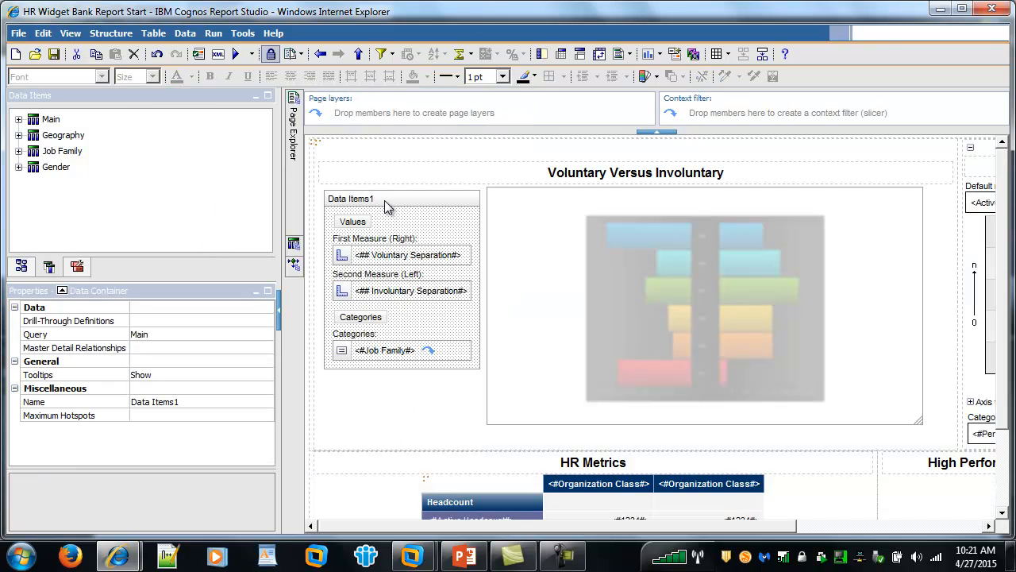
left_click(72, 336)
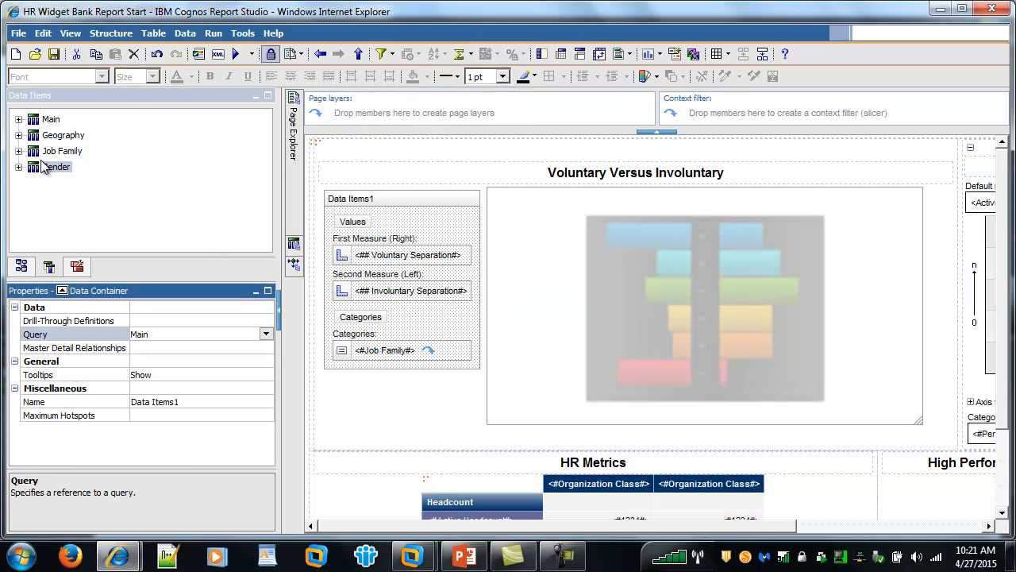
left_click_drag(584, 528, 794, 539)
left_click(905, 300)
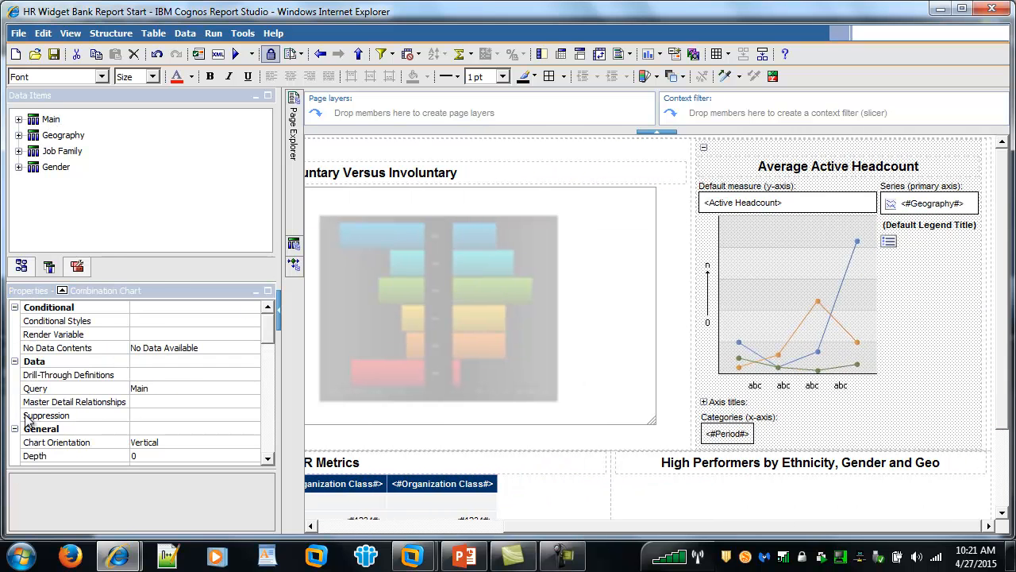
left_click(50, 389)
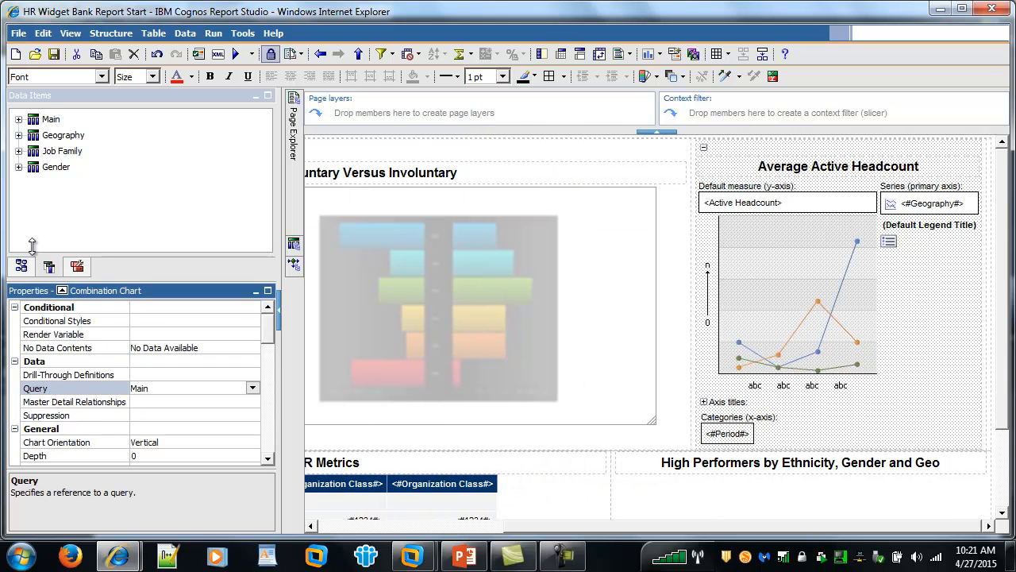
left_click(51, 121)
Confirm the HR Metrics crosstab also uses the Main query and show the Toolbox.
left_click_drag(733, 524, 422, 520)
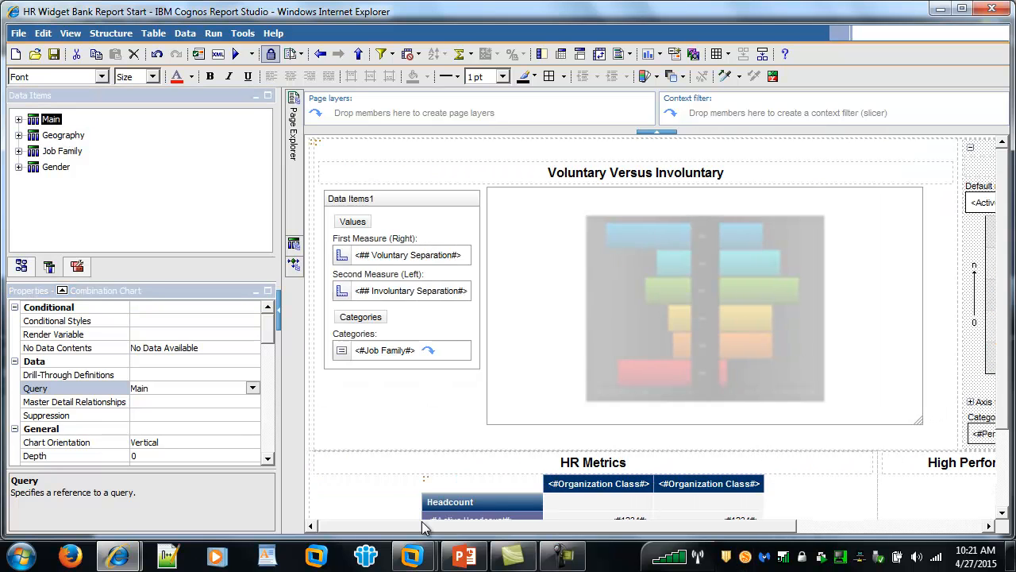
scroll(428, 421, "down", 3)
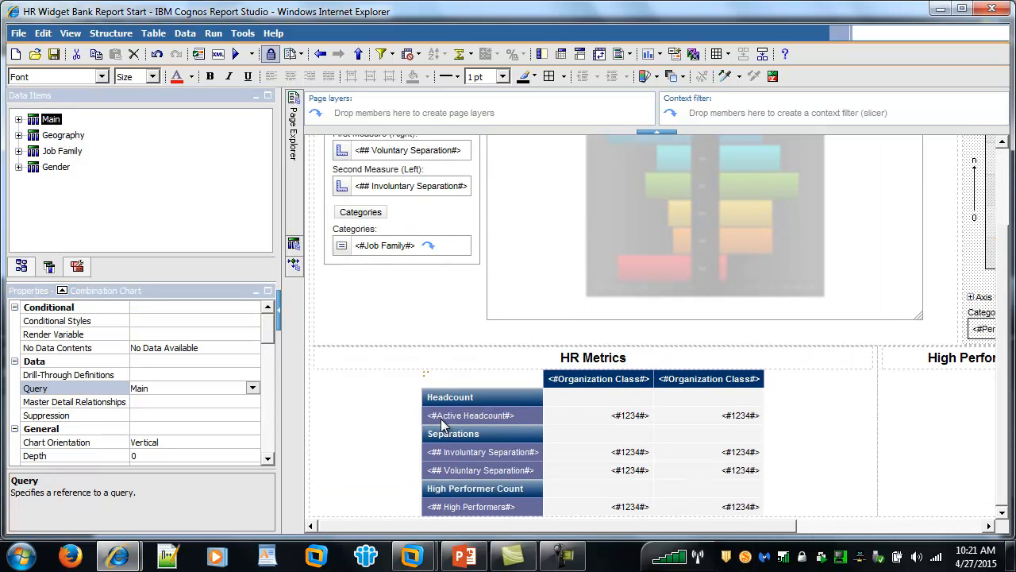
left_click(428, 376)
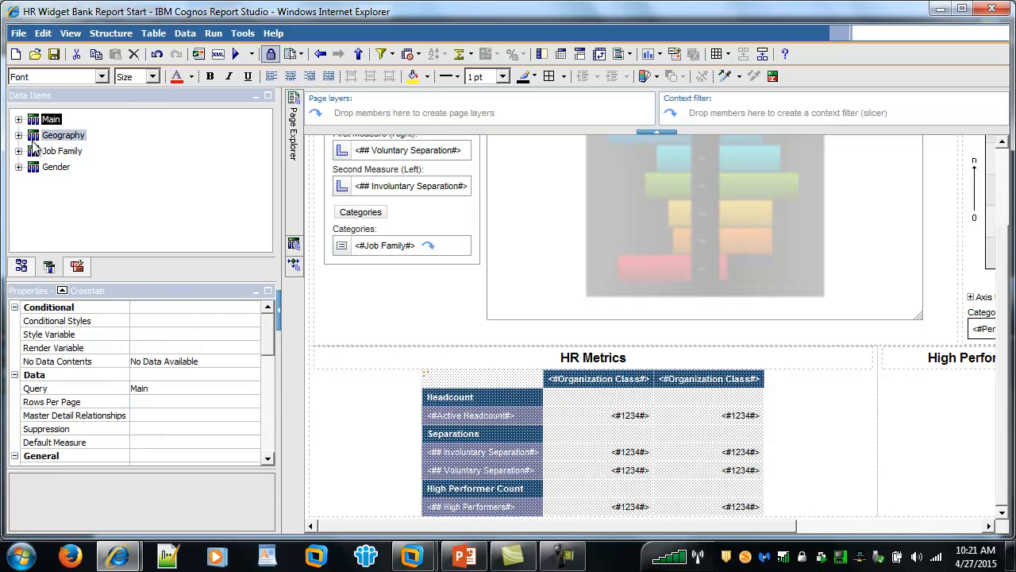
left_click(85, 402)
left_click(80, 389)
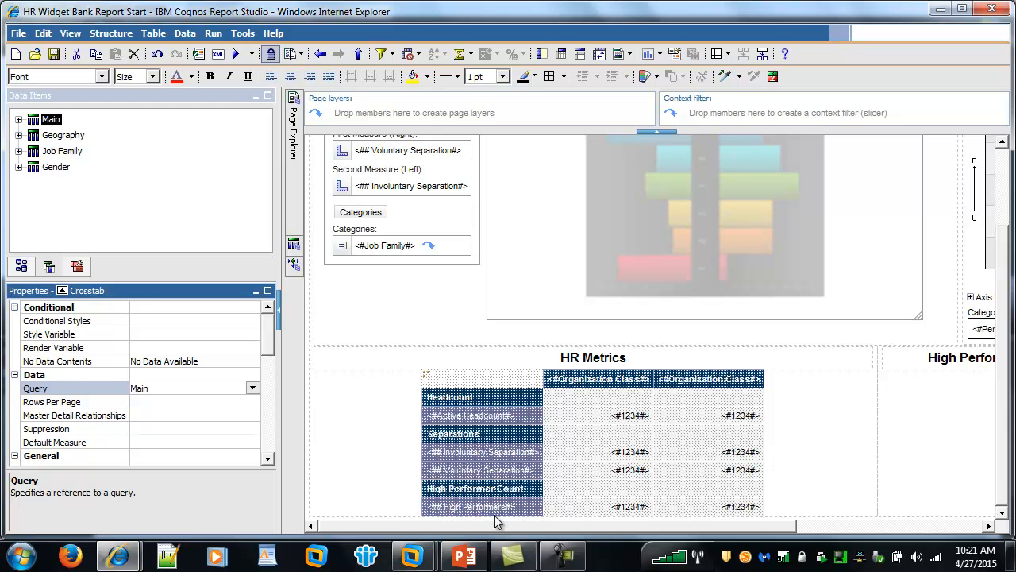
left_click(80, 268)
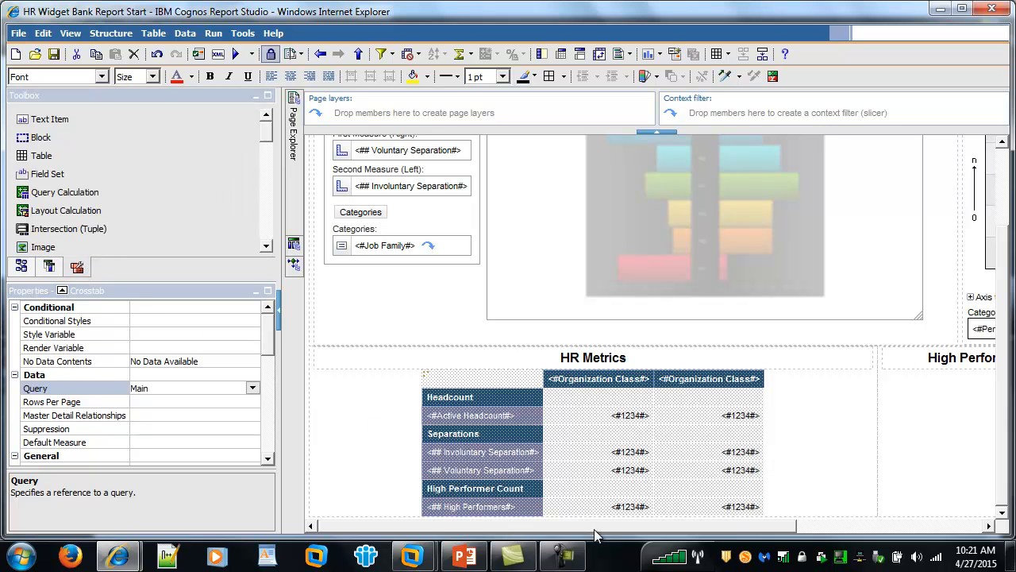
Drop a Visualization under the High Performers by Ethnicity, Gender and Geo heading and choose treemap.
left_click_drag(595, 527, 885, 556)
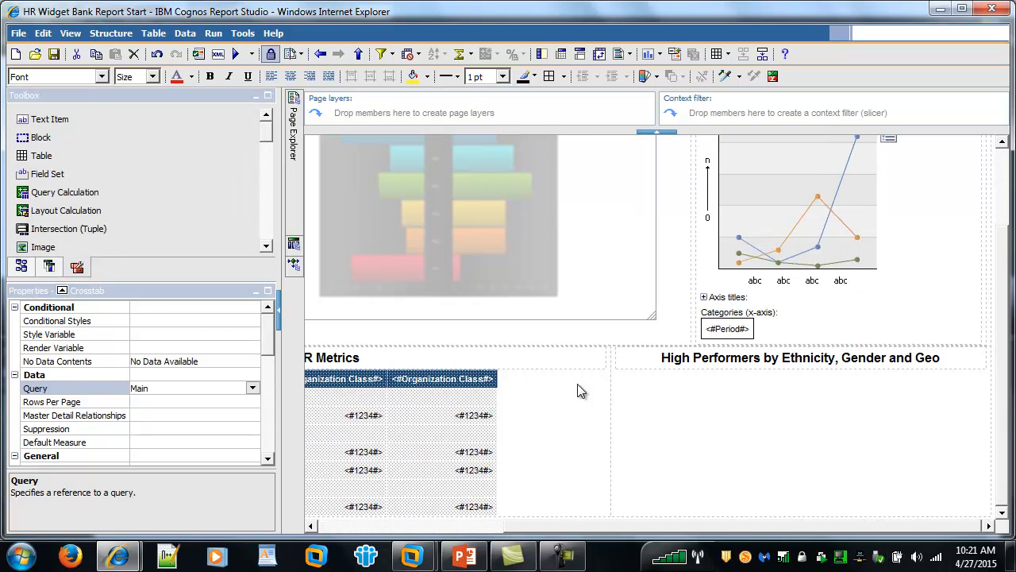
left_click_drag(268, 140, 266, 156)
left_click_drag(54, 196, 691, 429)
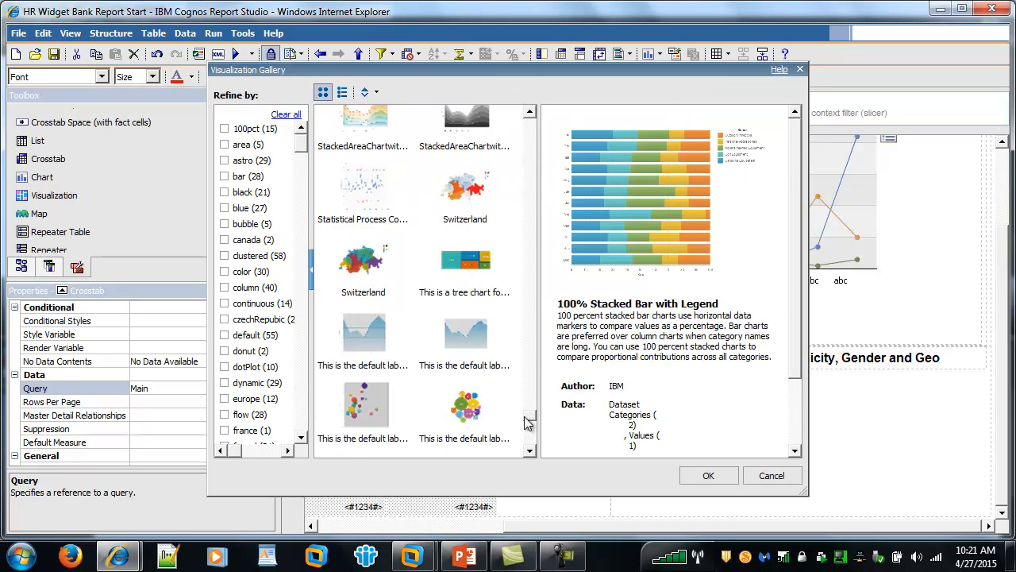
left_click_drag(525, 416, 524, 430)
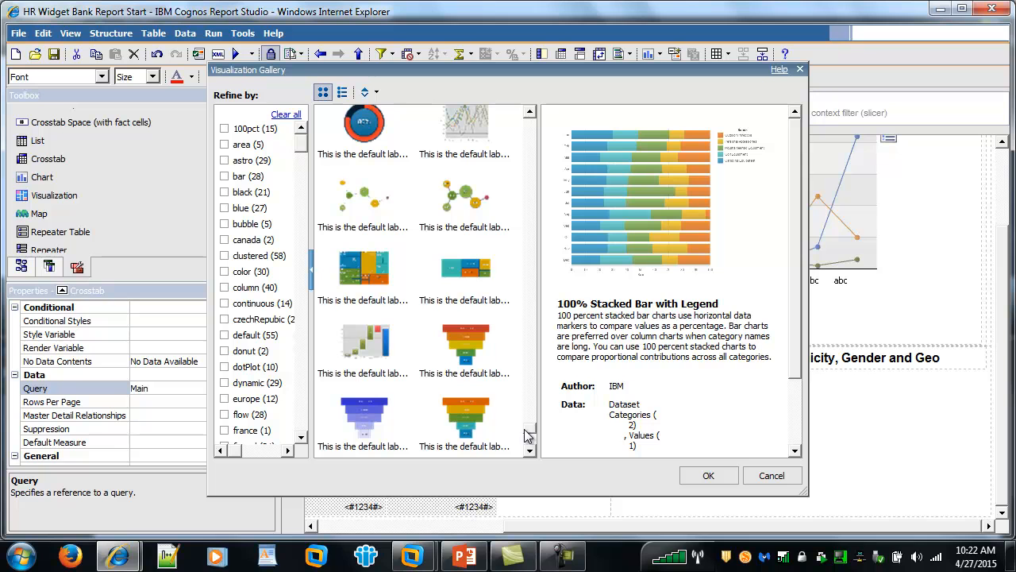
left_click(376, 274)
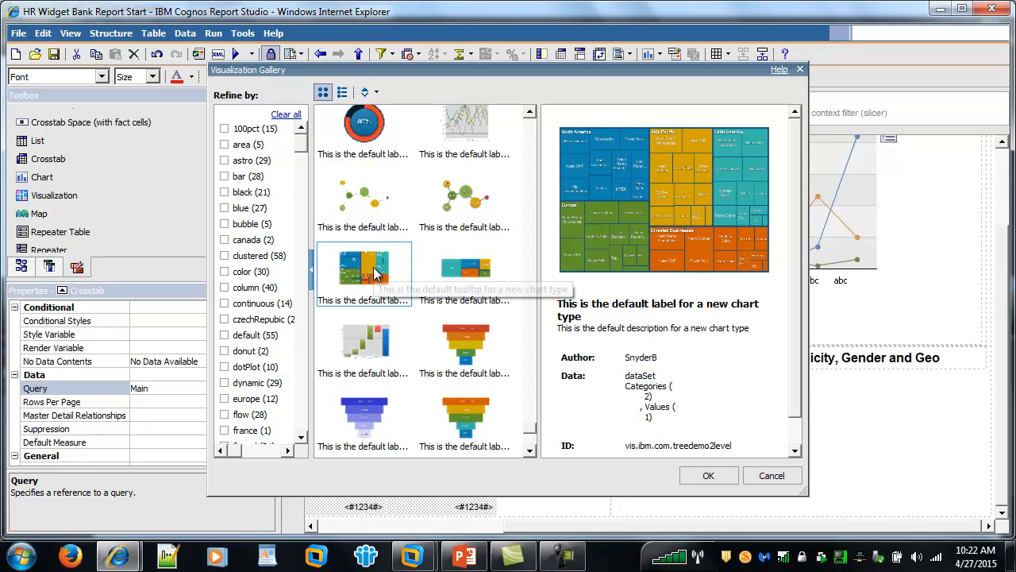
left_click(708, 476)
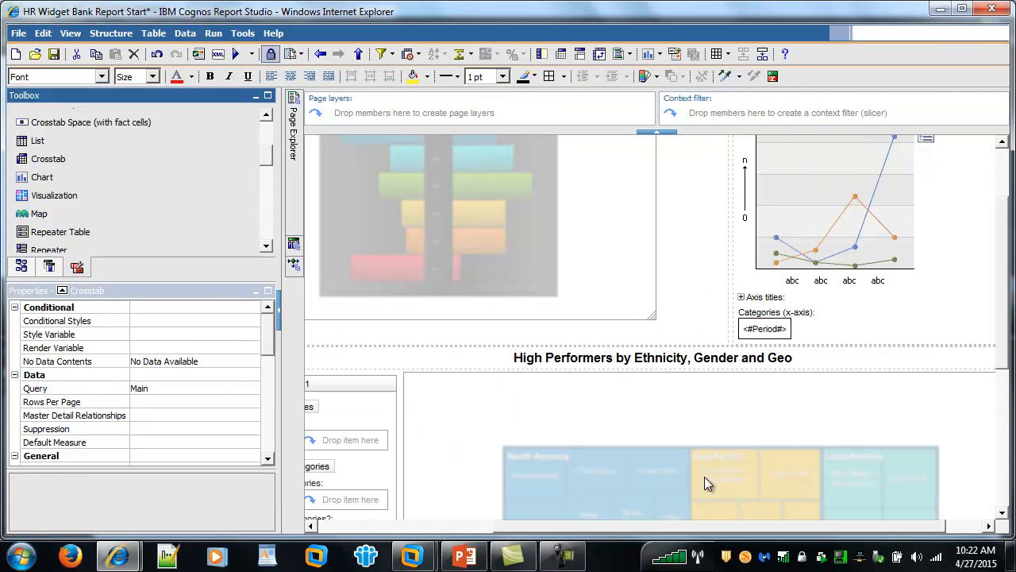
Point the treemap's dataSet1 at the Main query and size it by # High Performers.
left_click_drag(717, 533, 617, 506)
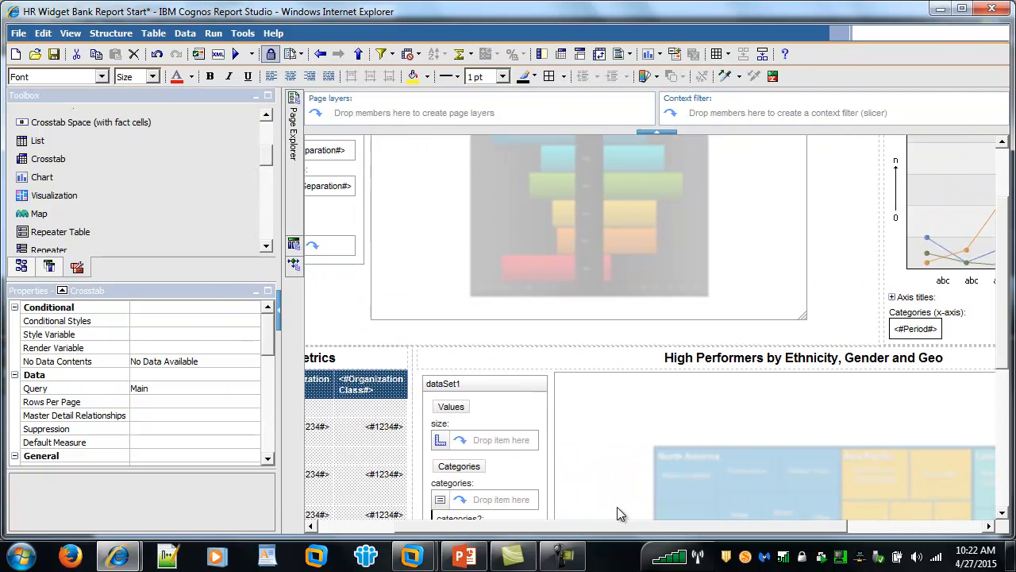
left_click(527, 387)
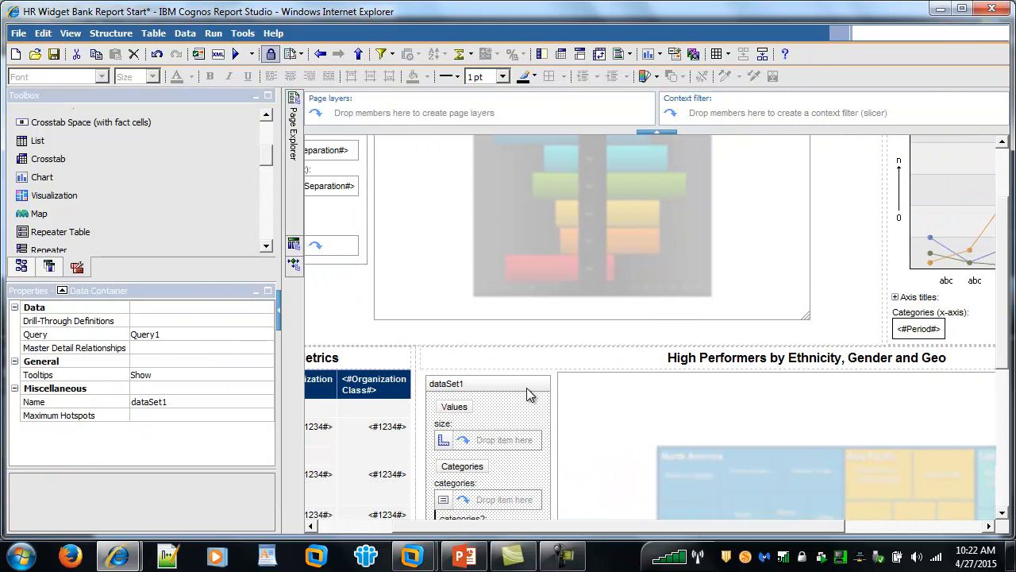
left_click(238, 337)
left_click(267, 334)
left_click(147, 347)
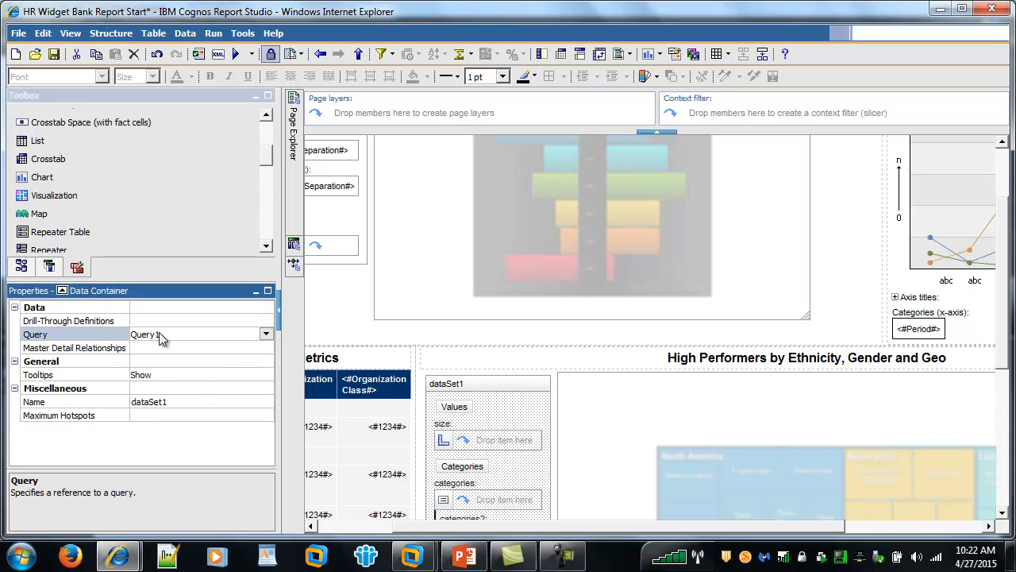
left_click(50, 269)
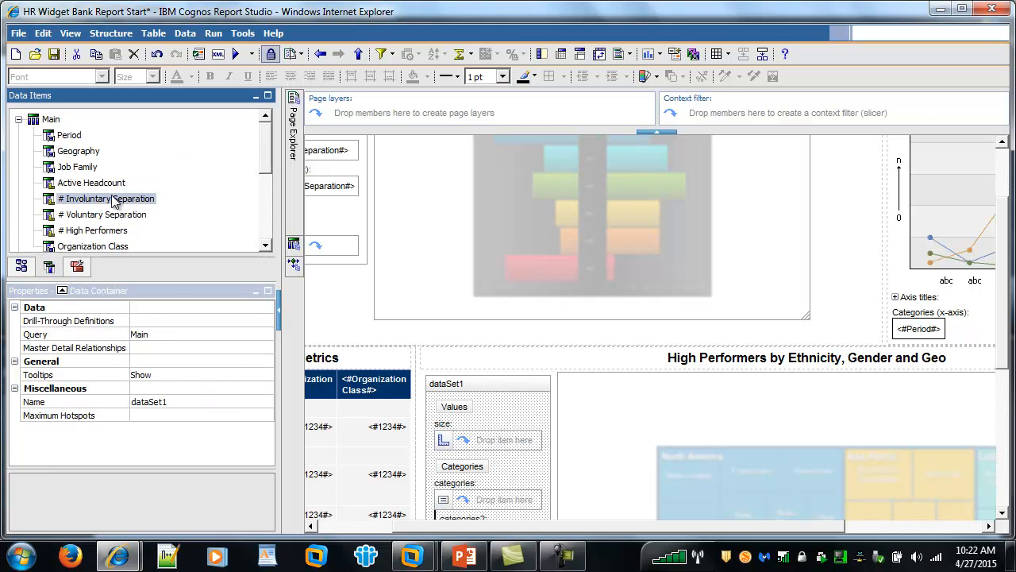
left_click_drag(170, 282, 169, 362)
left_click_drag(117, 231, 471, 444)
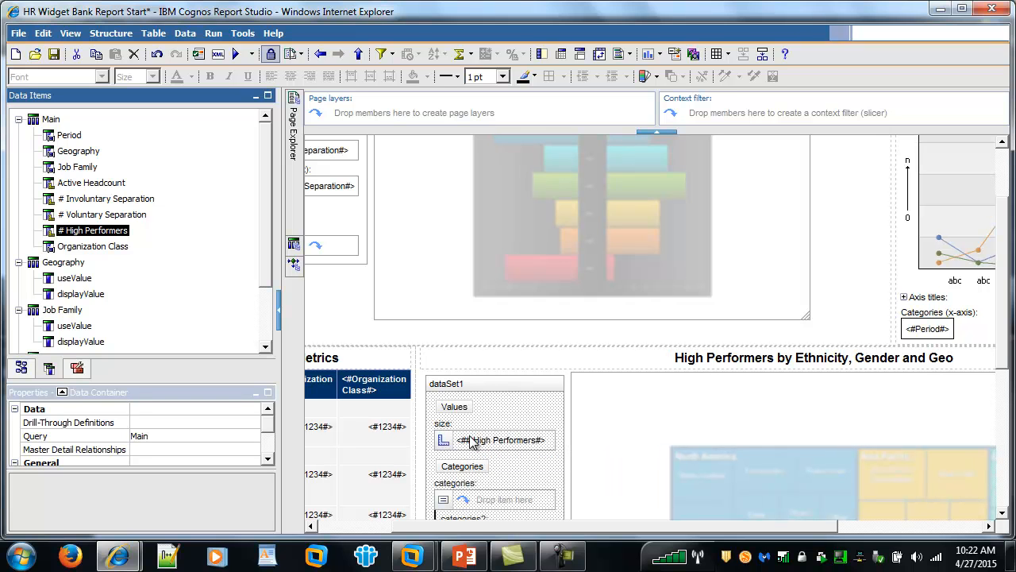
Group the treemap by Ethnic Group, then Geography, and select its title text.
left_click(21, 368)
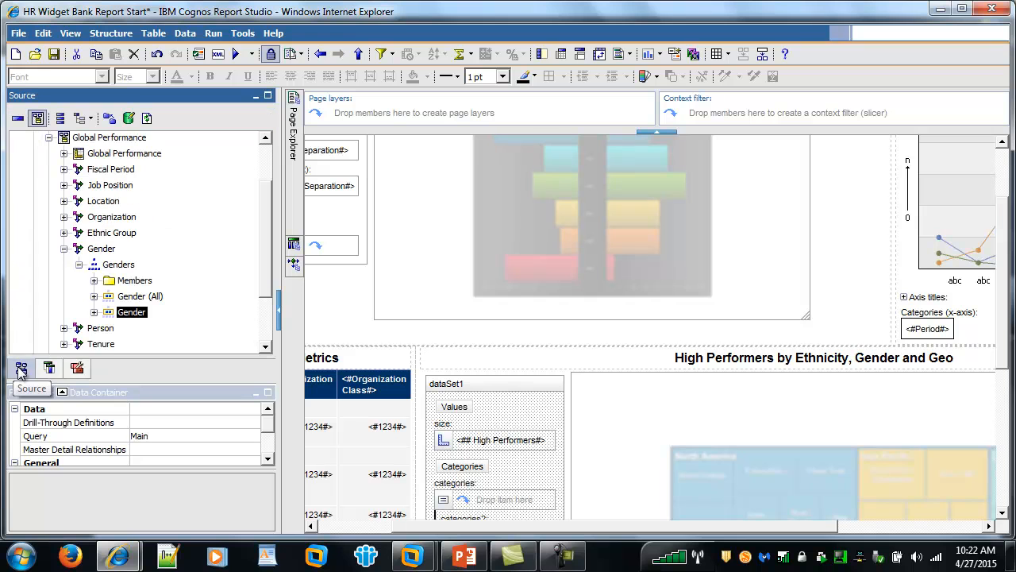
left_click(63, 248)
left_click(63, 233)
left_click(79, 248)
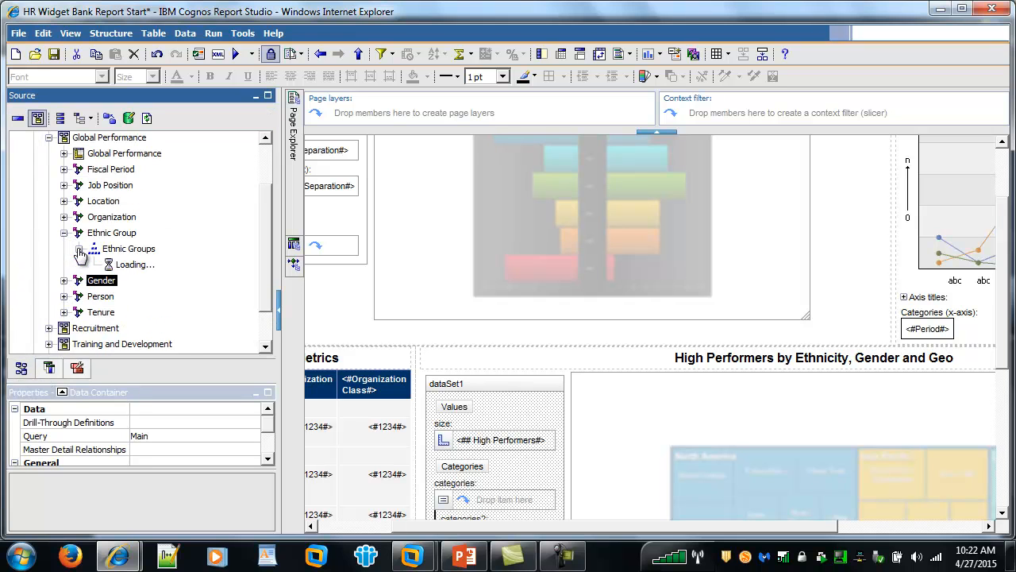
left_click_drag(142, 296, 498, 500)
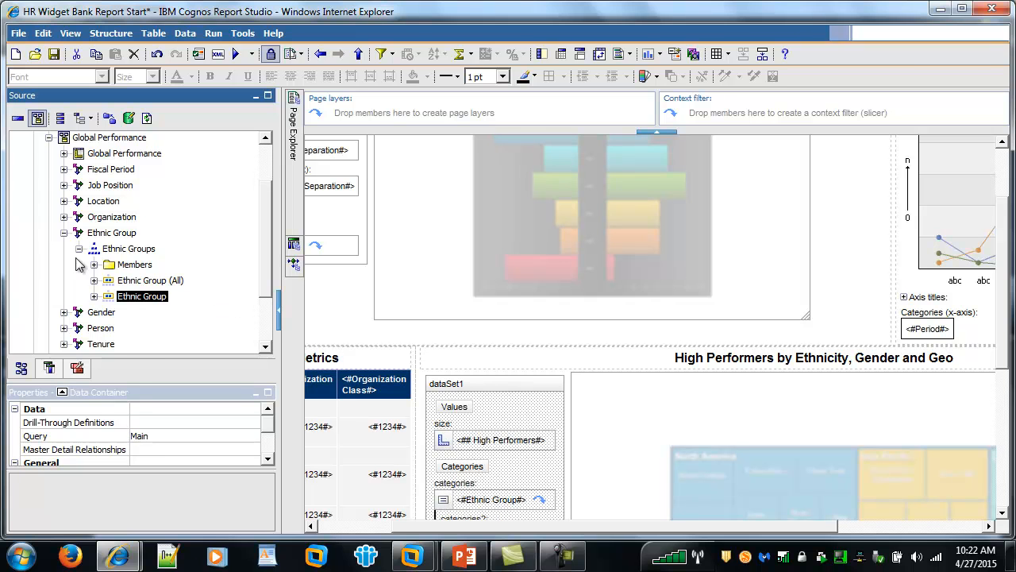
left_click(49, 369)
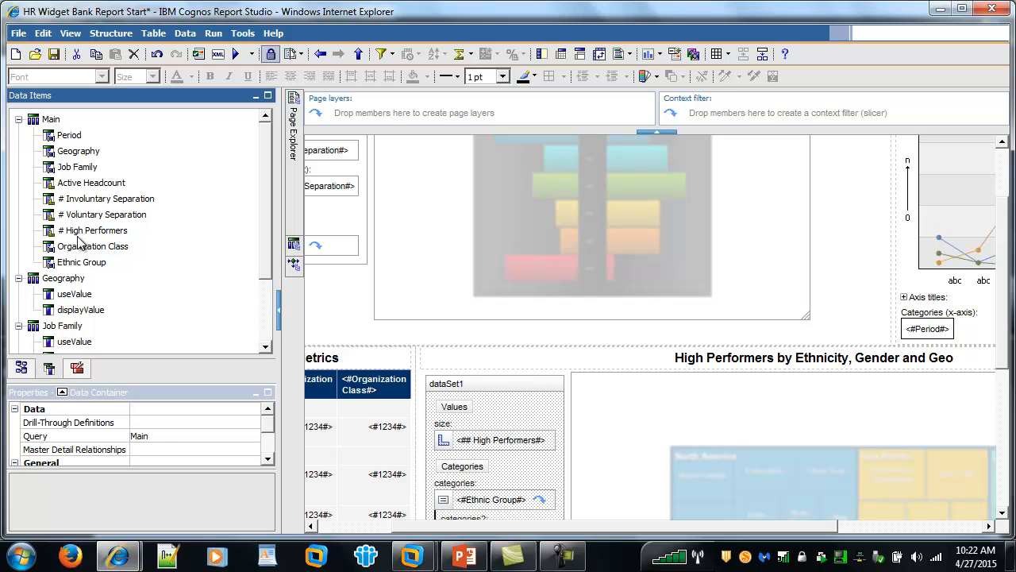
left_click_drag(78, 151, 492, 476)
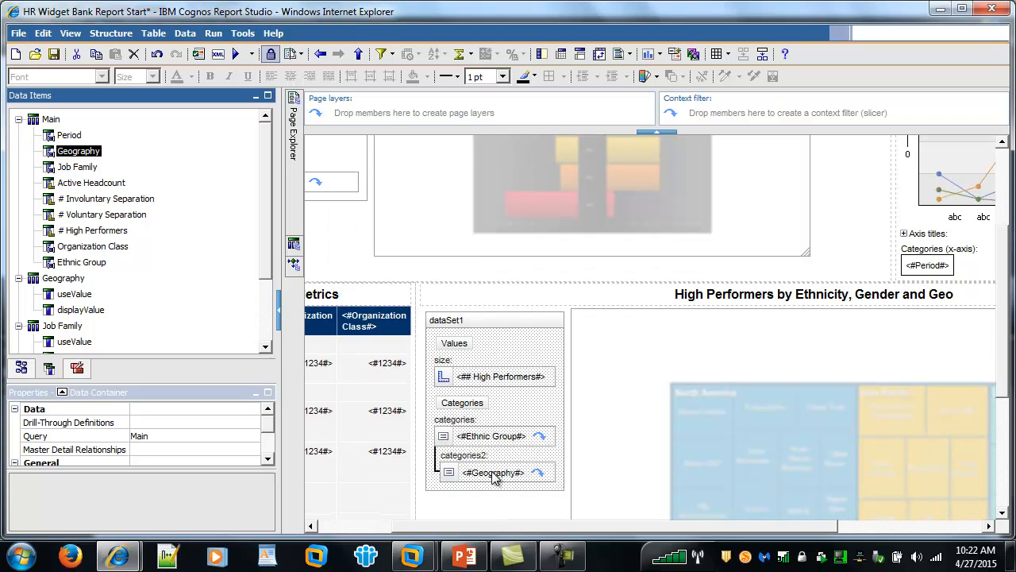
double_click(749, 295)
left_click_drag(570, 254, 302, 278)
key("ctrl+c")
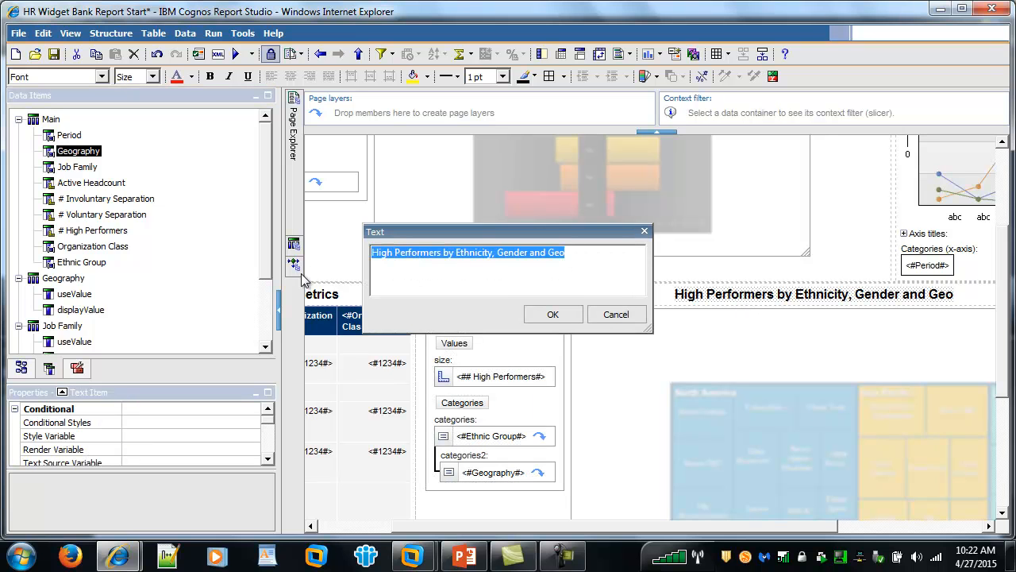
Name the treemap 'High Performers by Ethnicity, Gender and Geo' by pasting in its title.
left_click(553, 315)
left_click(767, 446)
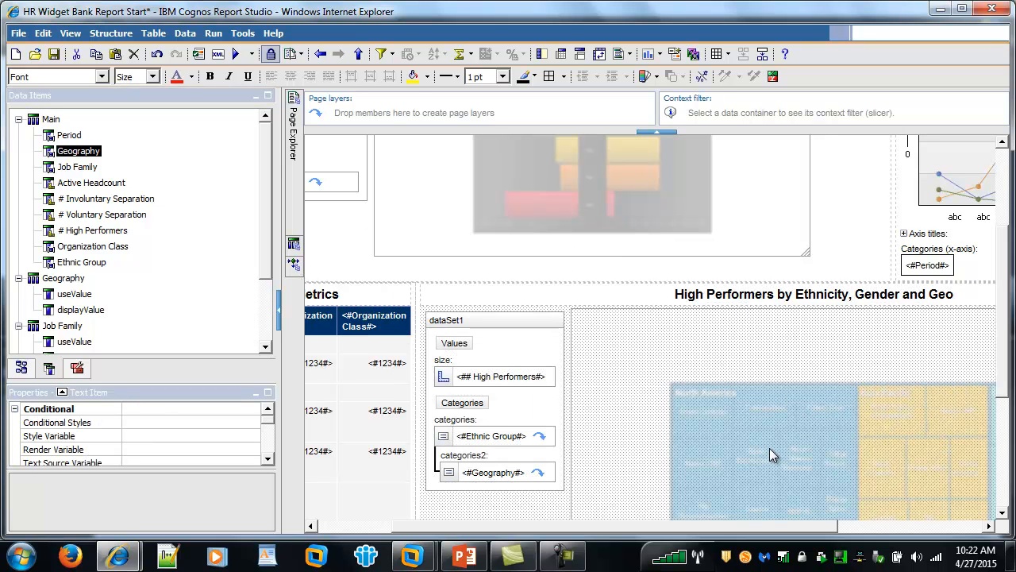
left_click_drag(228, 388, 241, 259)
left_click(156, 434)
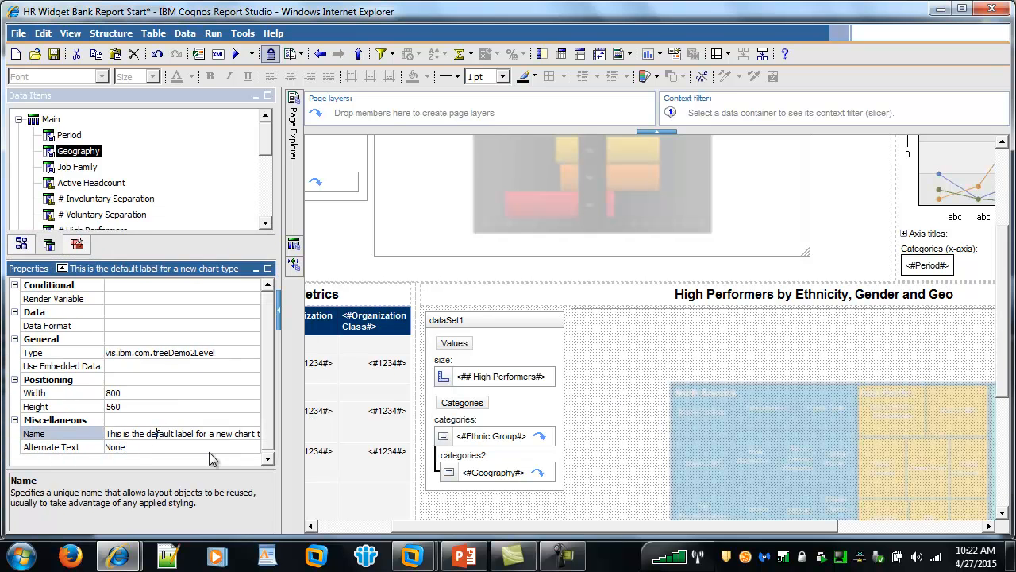
key("BackSpace")
key("ctrl+v")
key("Return")
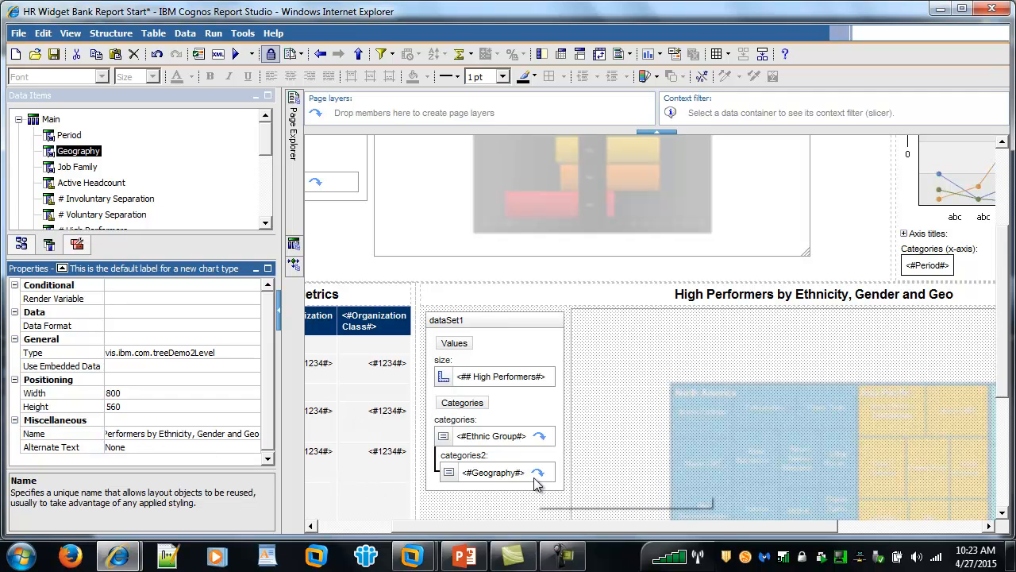
Resize the treemap from 800 × 560 to 550 × 300 pixels, matching the tornado chart.
left_click(727, 245)
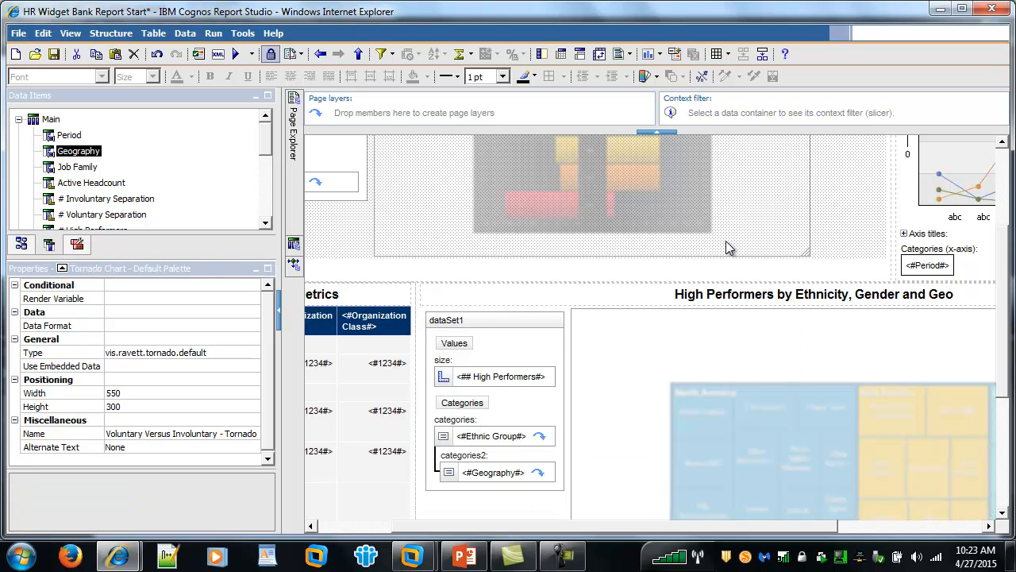
left_click(701, 373)
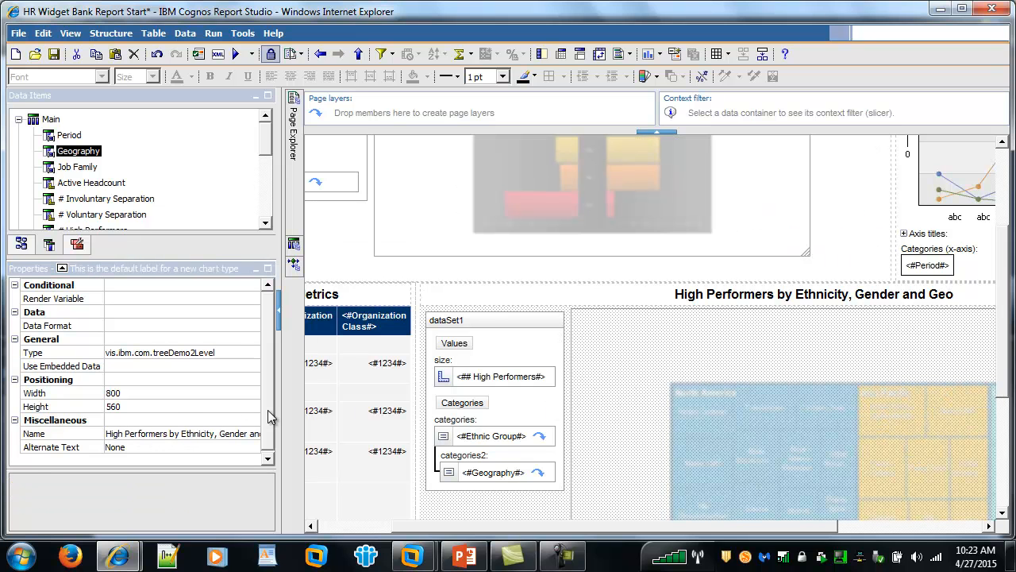
left_click(164, 400)
key("BackSpace")
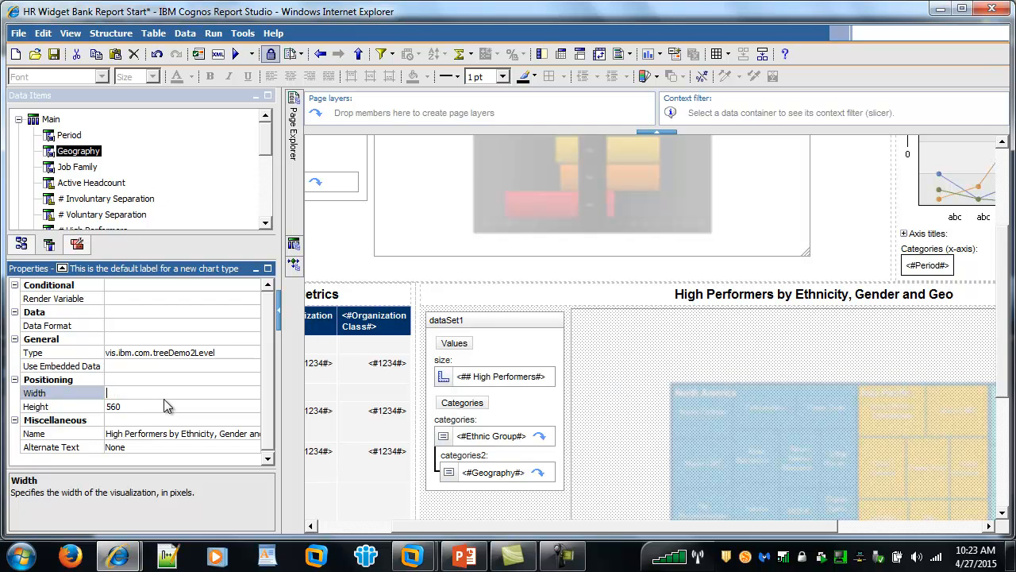
type("550")
key("Return")
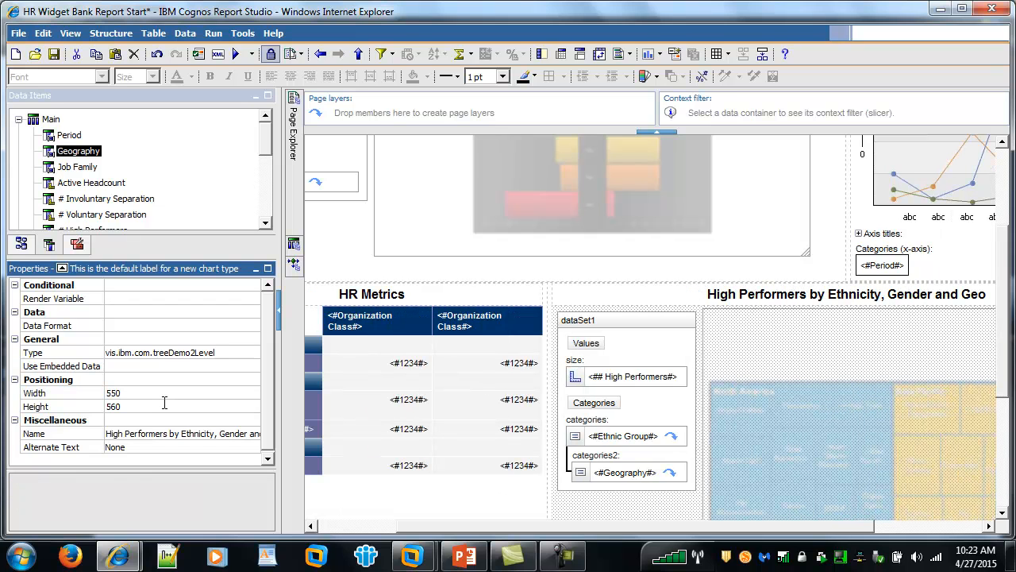
left_click(165, 402)
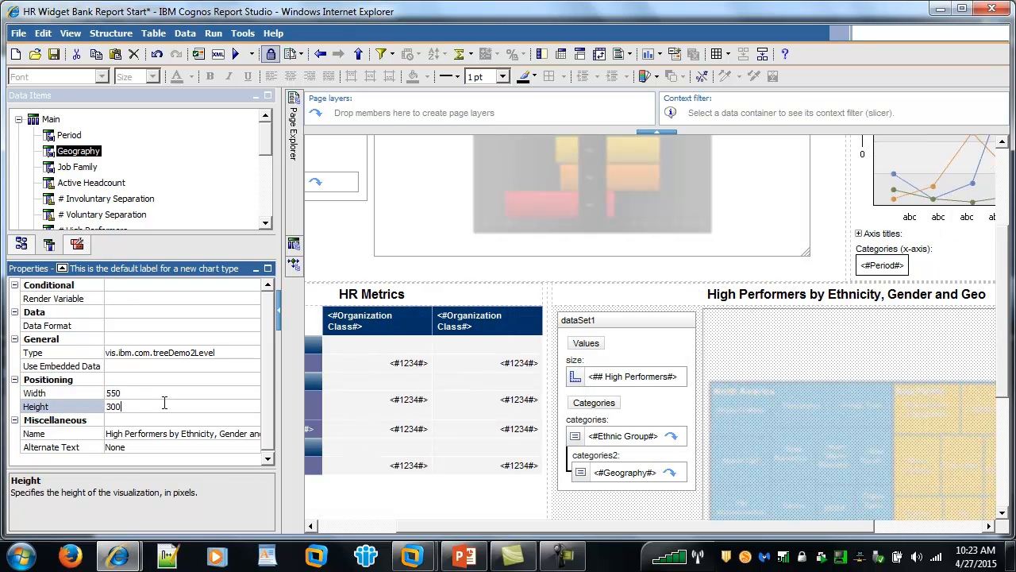
type("300")
key("Return")
left_click_drag(555, 521, 456, 520)
Check the Name properties of the Key HR Metrics crosstab, tornado chart and headcount line chart.
left_click(316, 318)
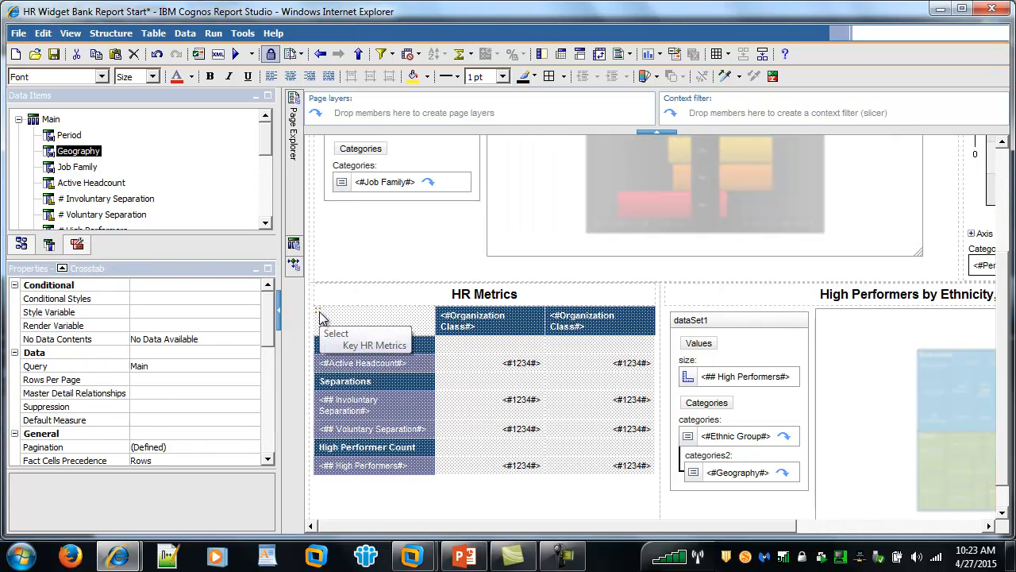
left_click_drag(270, 323, 255, 460)
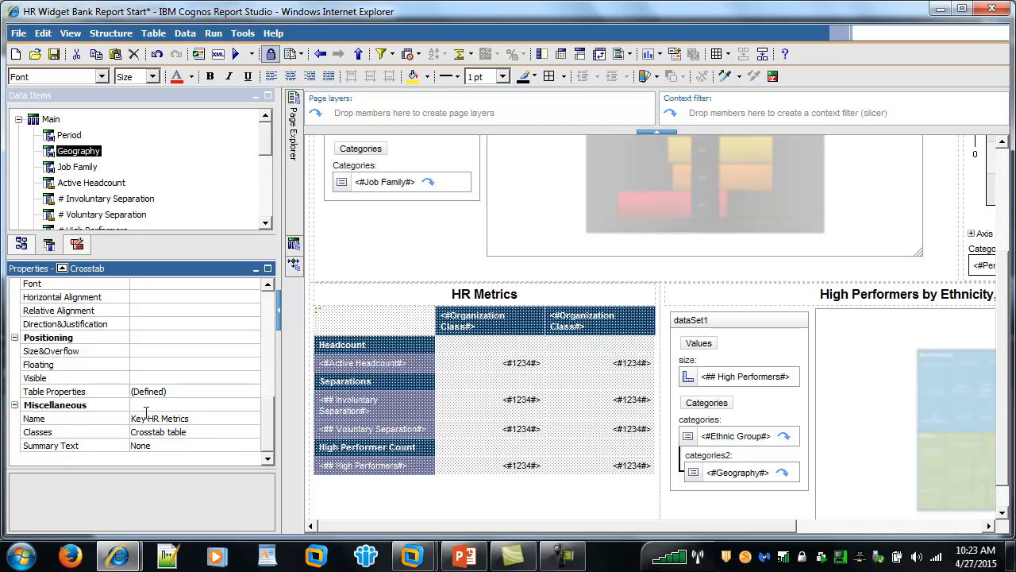
left_click(123, 421)
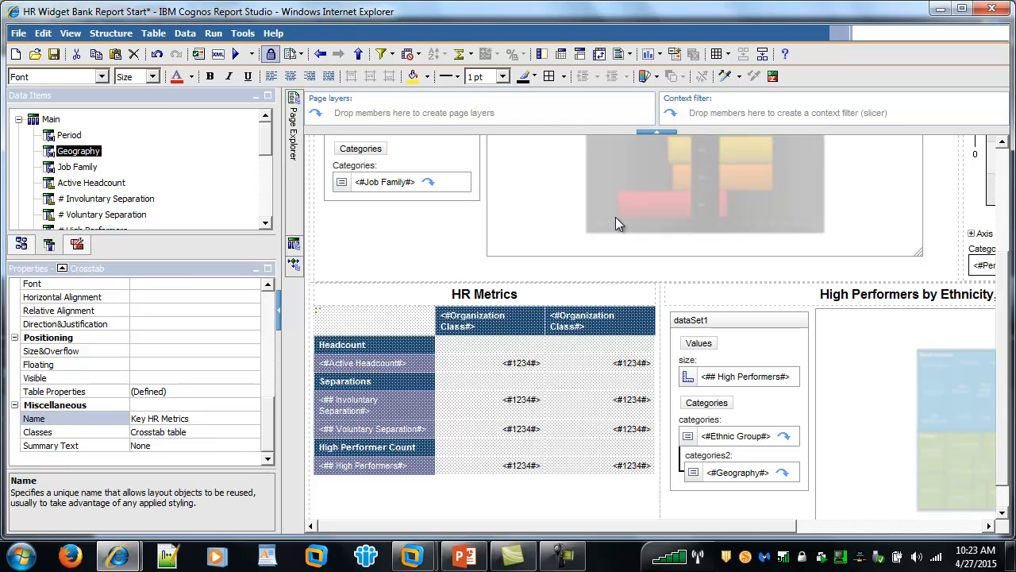
left_click(779, 209)
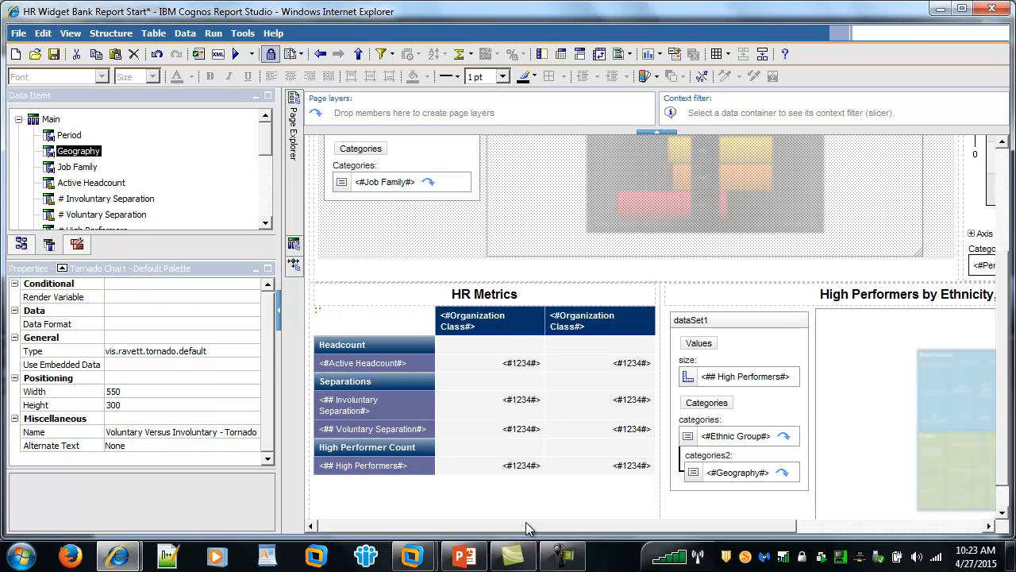
left_click_drag(525, 521, 720, 516)
left_click(862, 226)
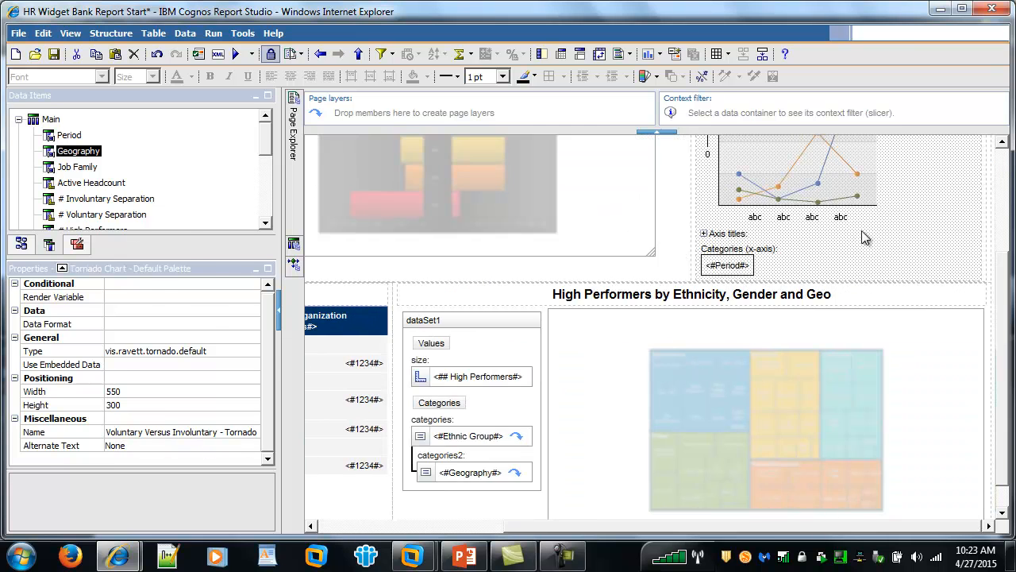
scroll(273, 333, "down", 10)
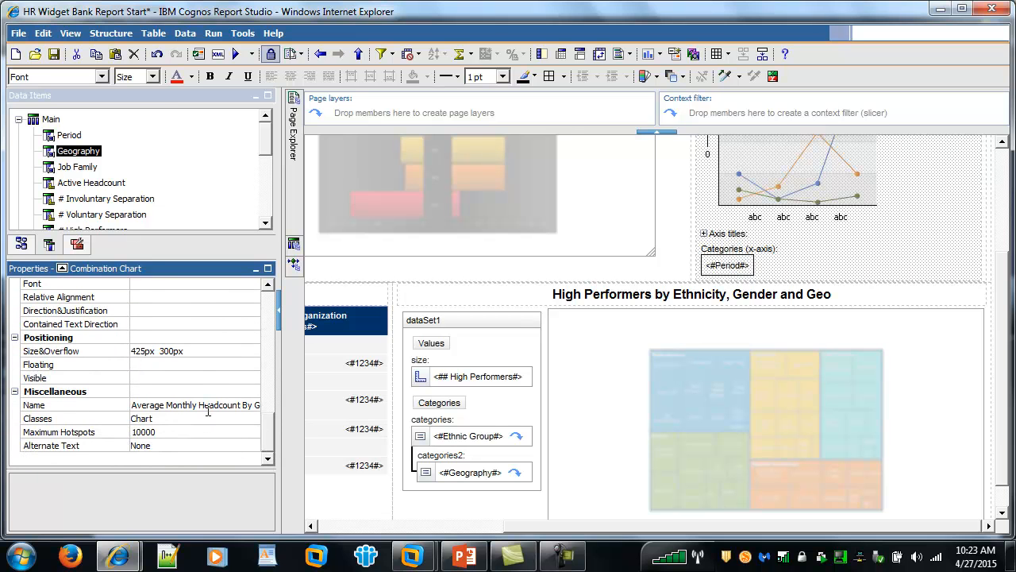
On Prompt Page1, add an empty block below the Gender prompt.
mouse_move(295, 143)
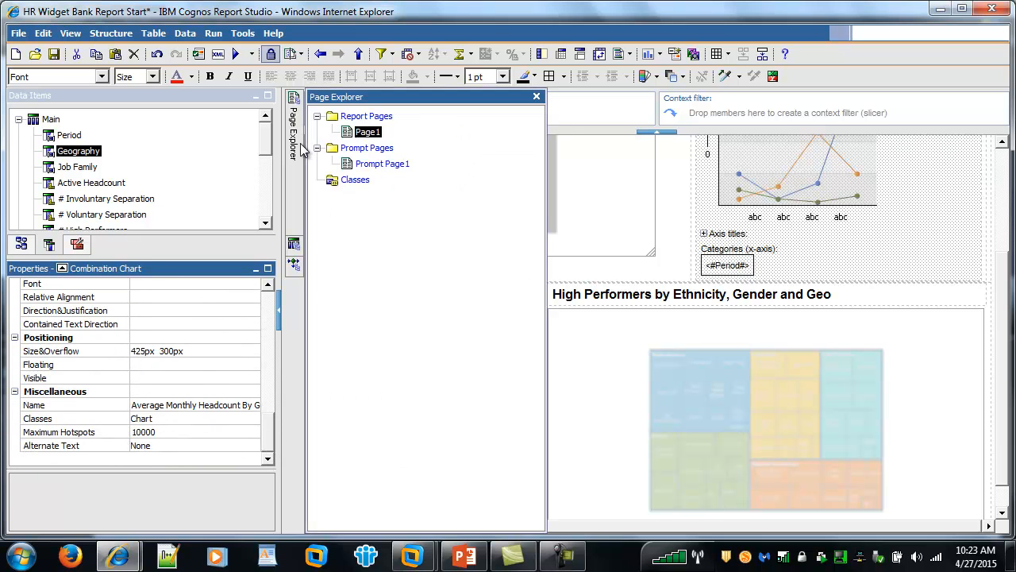
left_click(380, 171)
scroll(568, 266, "down", 5)
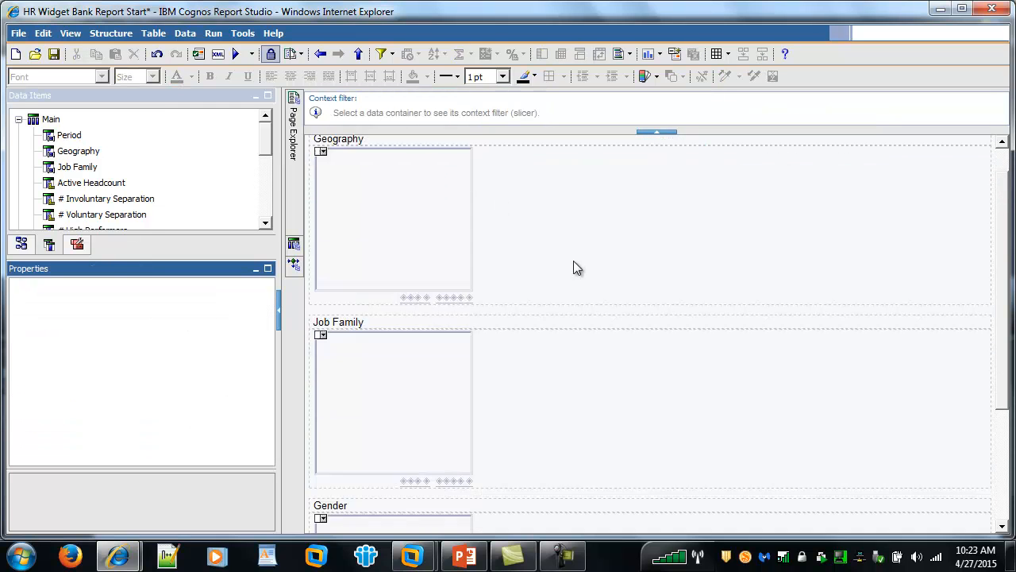
left_click(76, 246)
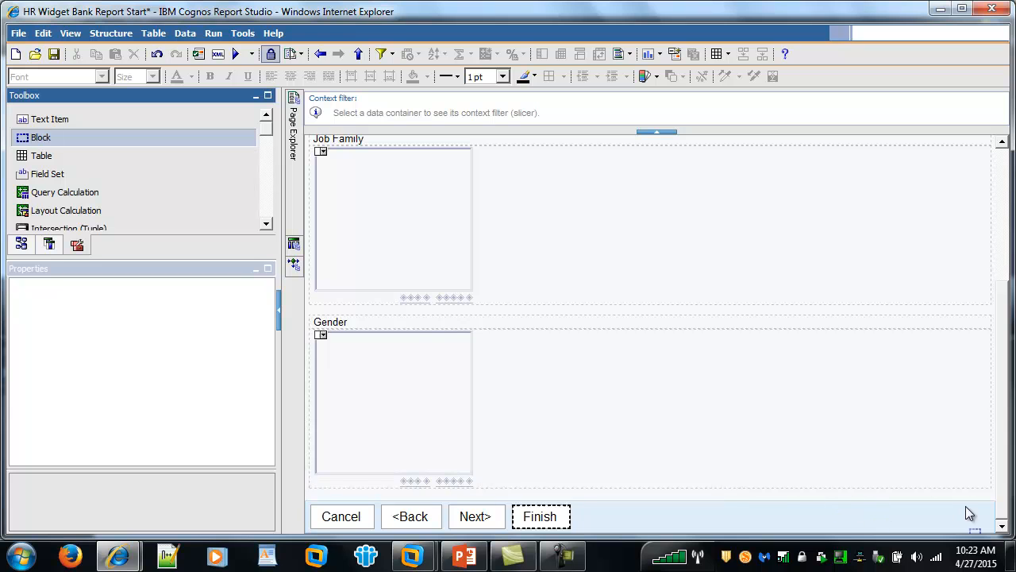
left_click(992, 491)
left_click_drag(994, 486, 994, 487)
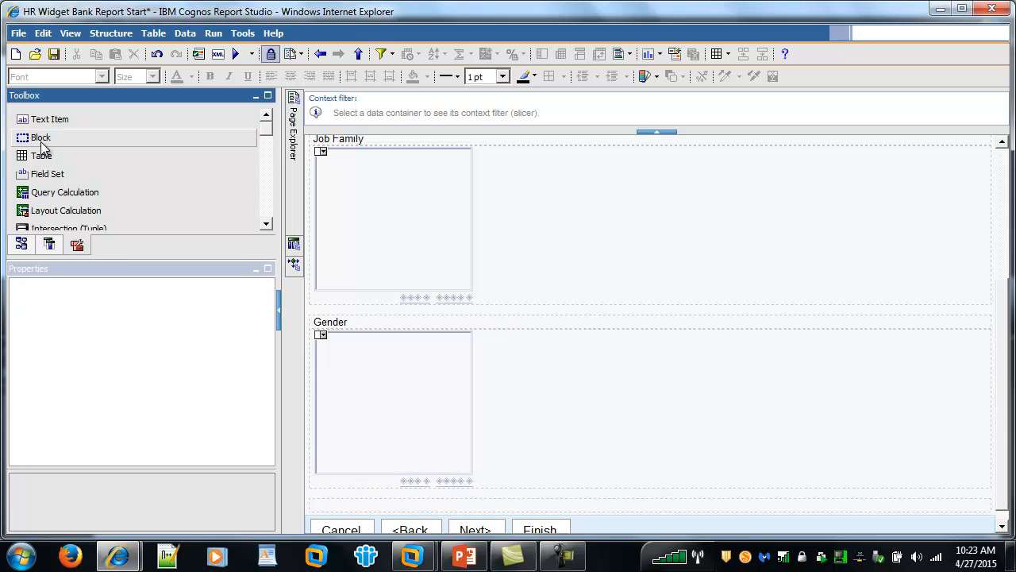
Put a 'Date' text item in the new block and drag a Tree Prompt into that row.
left_click_drag(38, 119, 354, 510)
key("Caps_Lock")
type("dATE")
key("BackSpace")
key("BackSpace")
key("BackSpace")
key("BackSpace")
key("Caps_Lock")
type("Date")
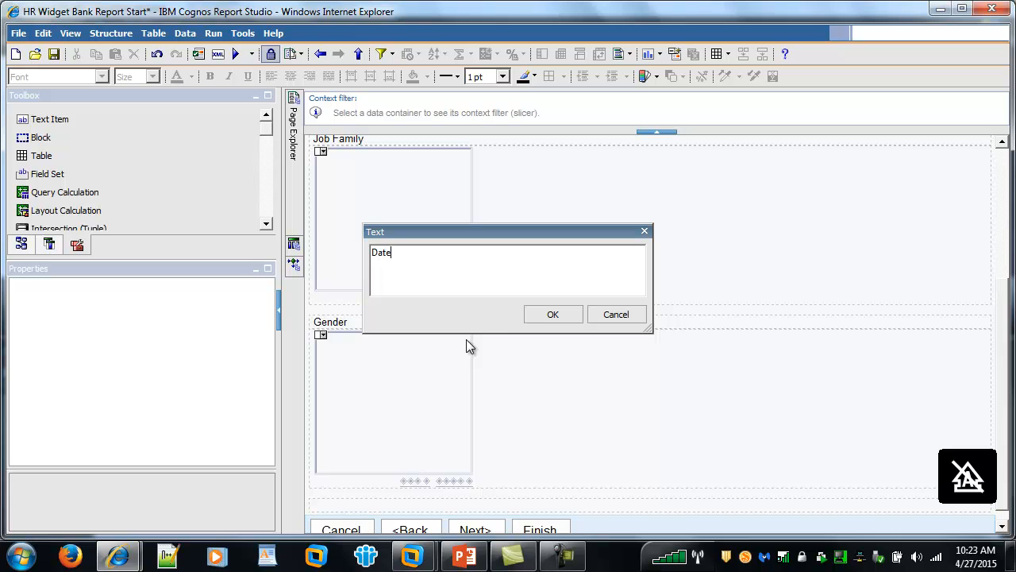
left_click(540, 320)
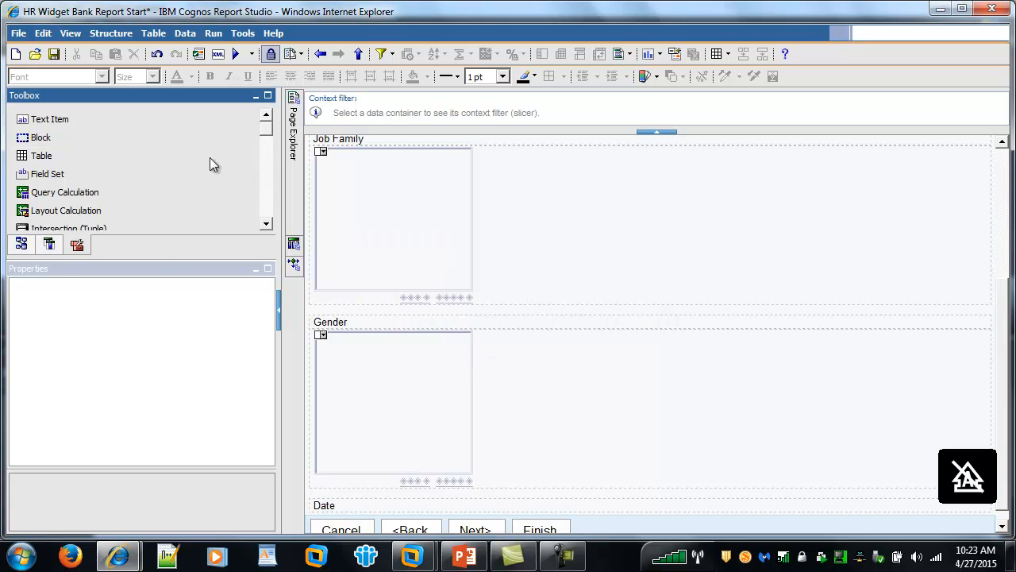
left_click_drag(270, 139, 275, 215)
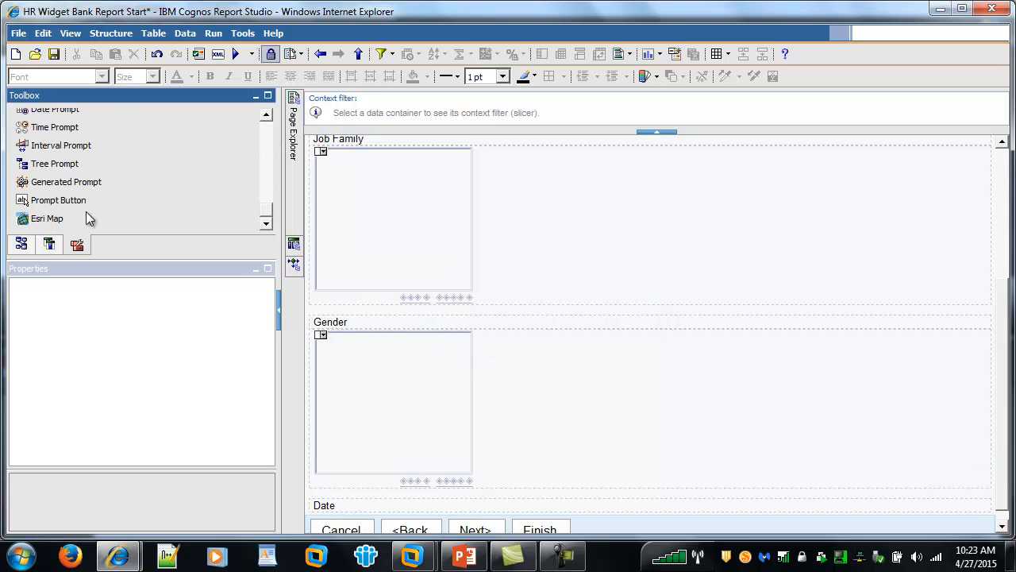
mouse_move(73, 170)
left_mouse_down()
mouse_move(626, 403)
mouse_move(1002, 513)
mouse_move(996, 499)
left_mouse_up()
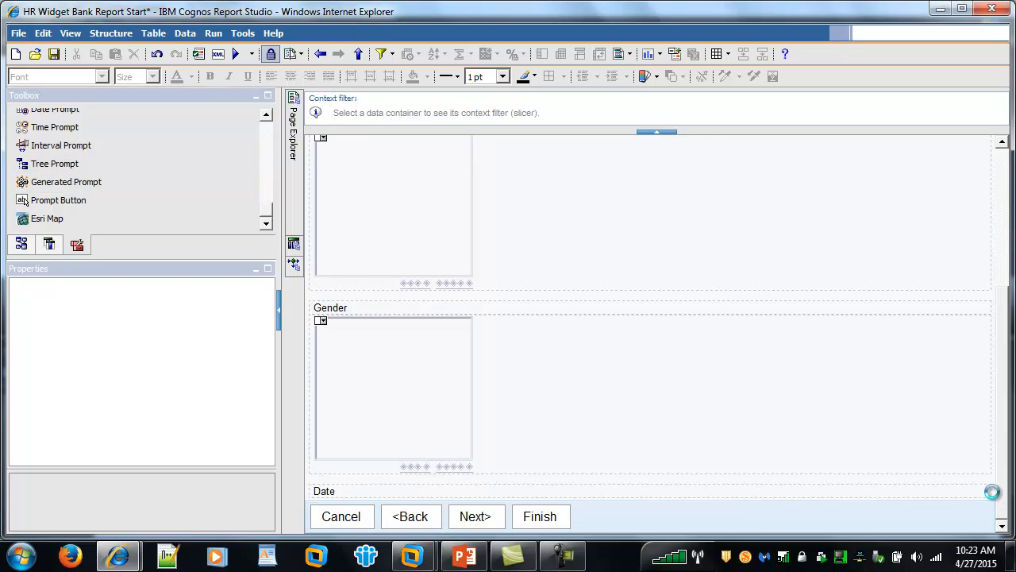
Name the tree prompt's parameter Date and filter on Fiscal Period > Calendar.
double_click(393, 254)
type("Date")
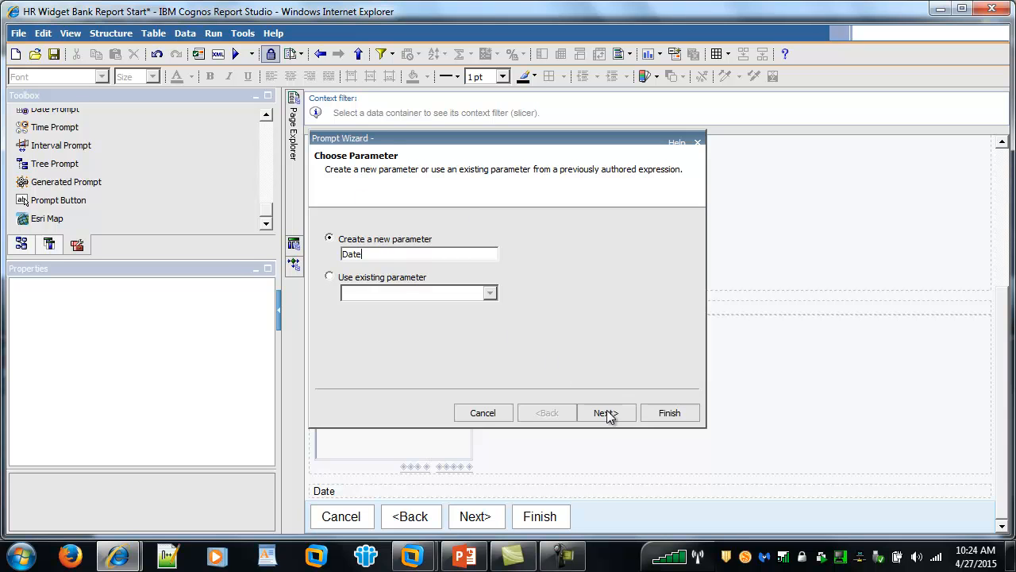
left_click(607, 413)
left_click(573, 259)
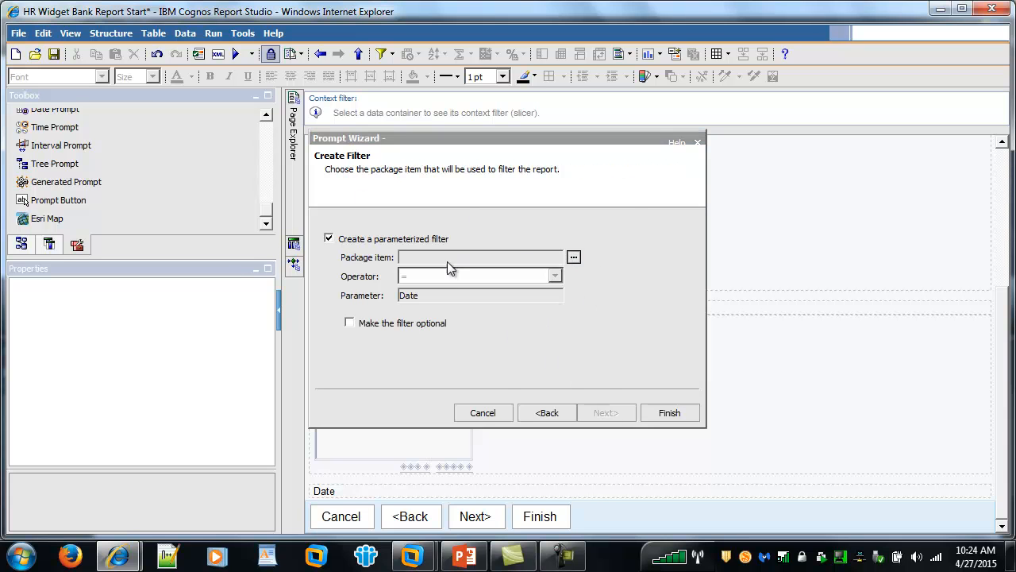
left_click(409, 244)
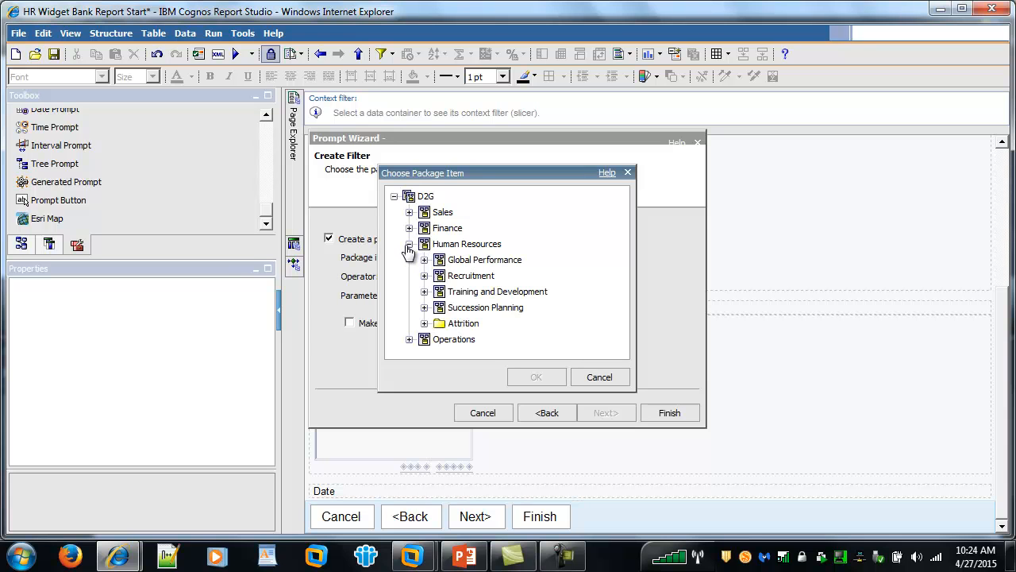
left_click(424, 260)
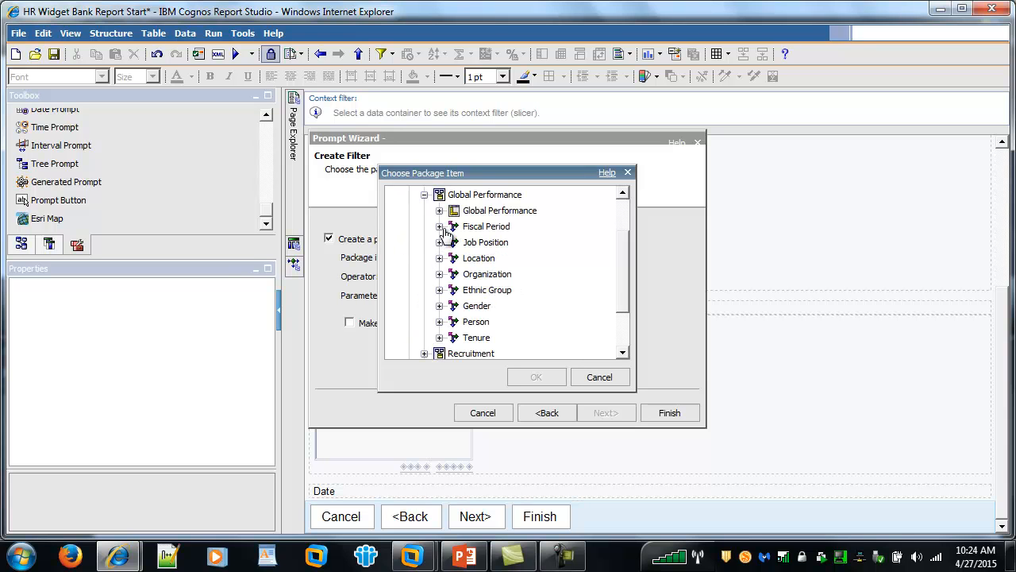
left_click(439, 226)
left_click(484, 246)
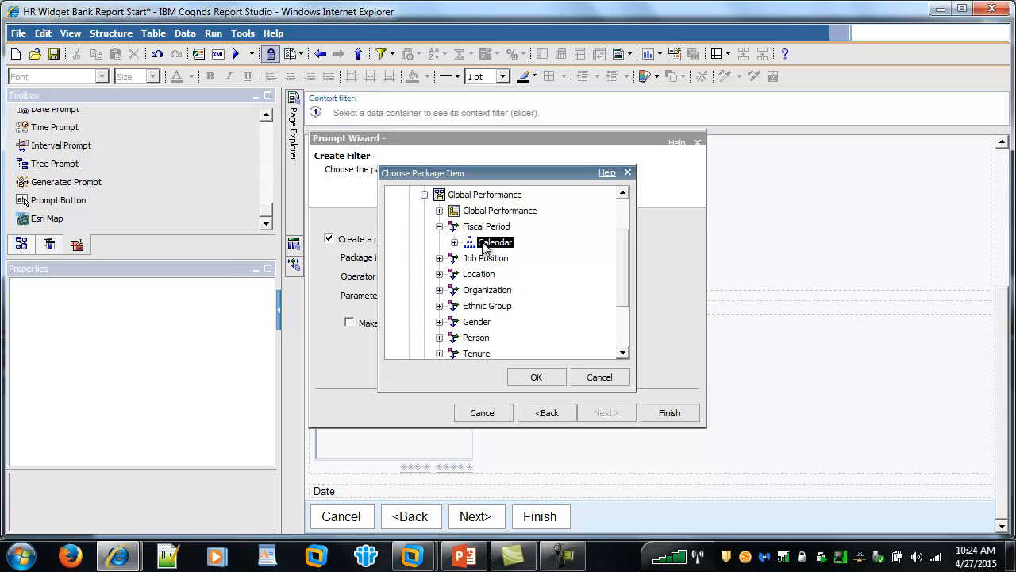
left_click(536, 379)
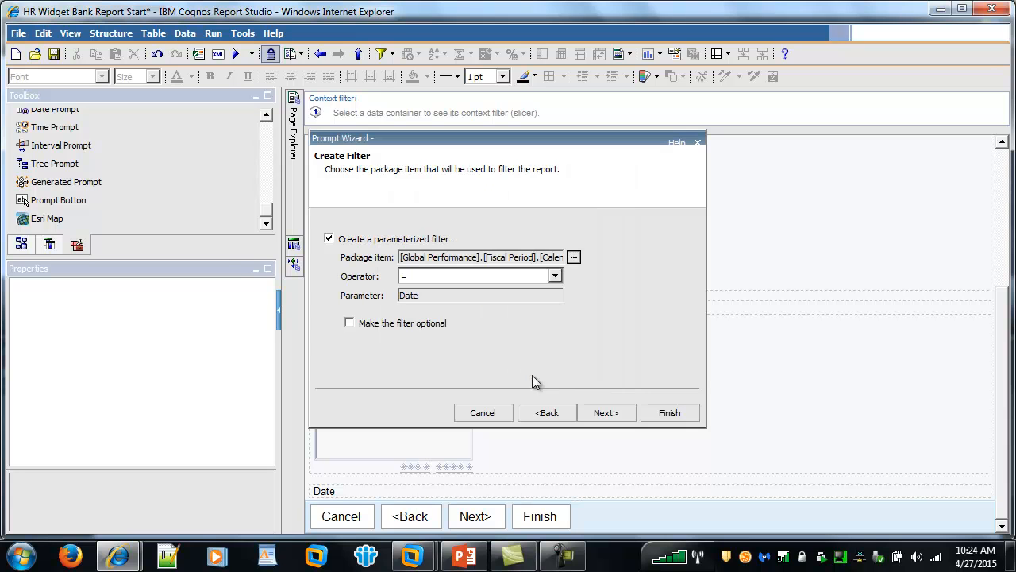
Make it an optional 'in' filter on the Main query with a new Date query.
left_click(450, 277)
left_click(439, 304)
left_click(350, 323)
left_click(597, 414)
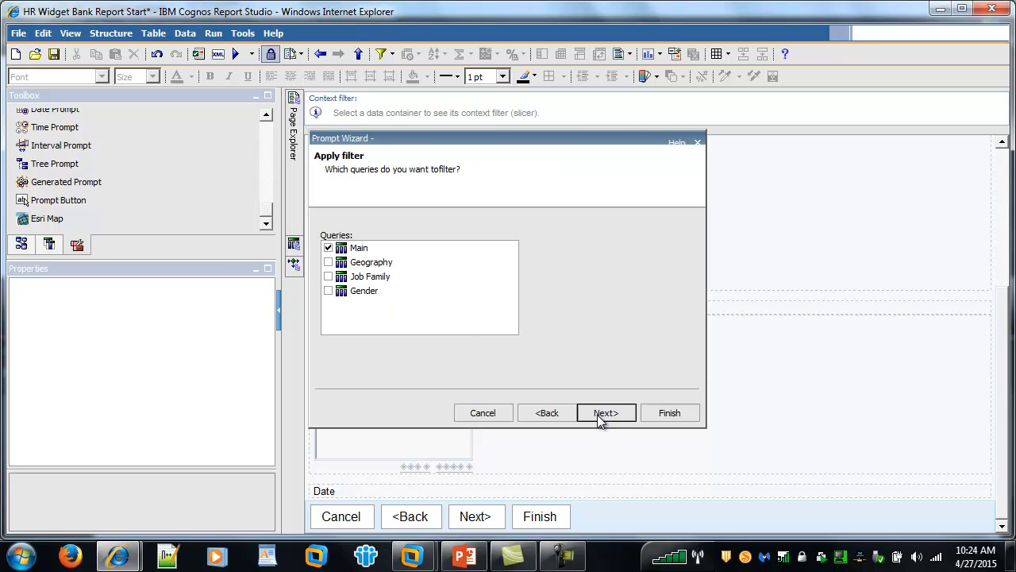
left_click(598, 413)
type("Date")
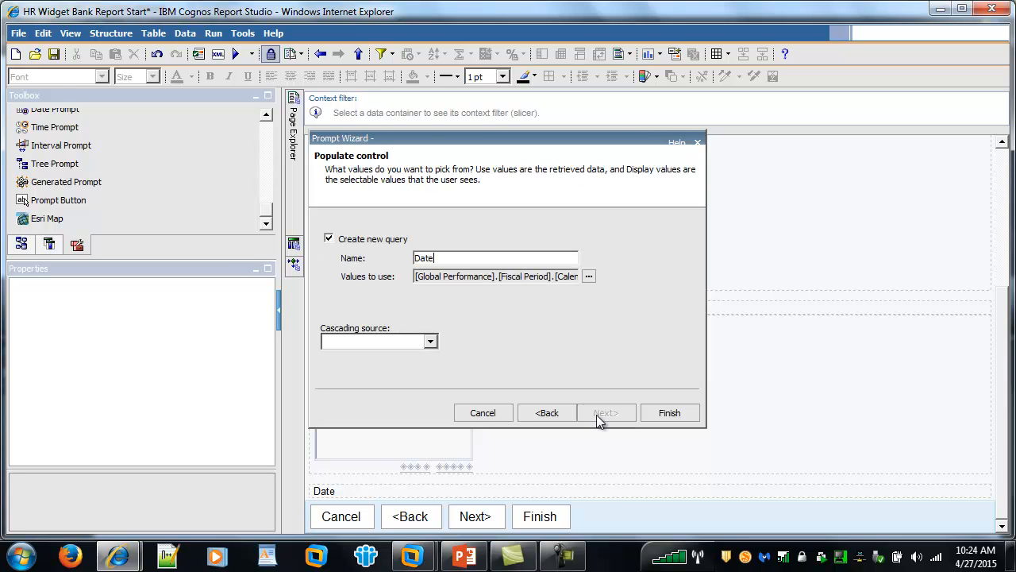
left_click(662, 412)
Give the Date tree prompt the Gender prompt's 185px by 80px size.
left_click(389, 379)
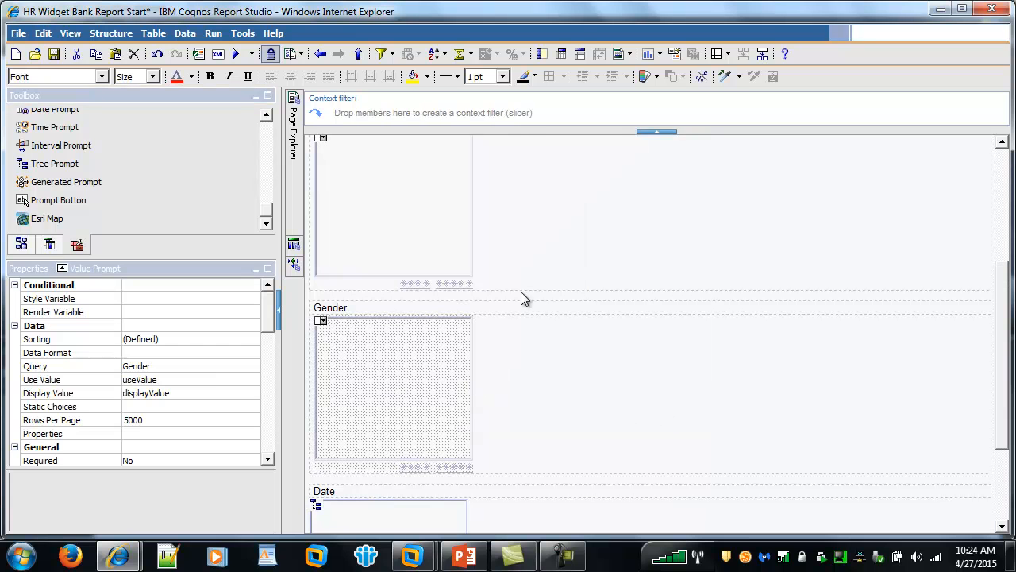
left_click_drag(266, 325, 270, 421)
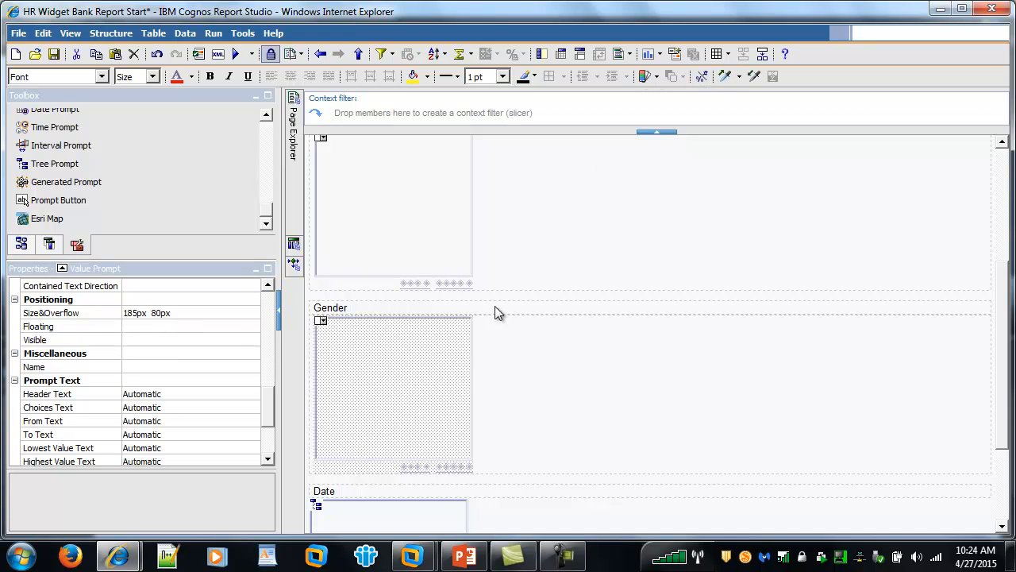
scroll(492, 301, "down", 3)
left_click(420, 425)
left_click(753, 76)
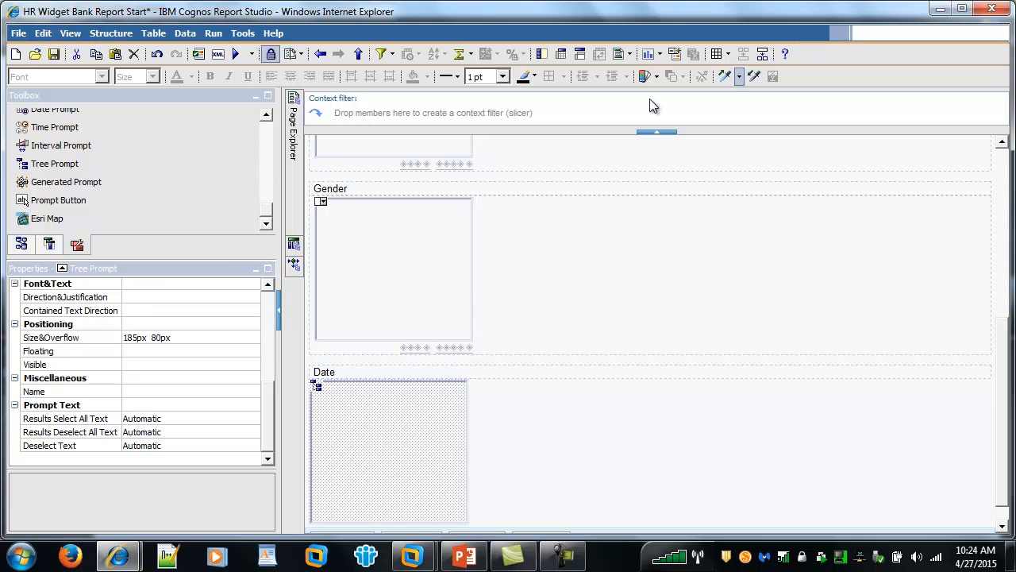
Run the report maximized, answering the Date prompt with FY11 from Calendar.
left_click(235, 54)
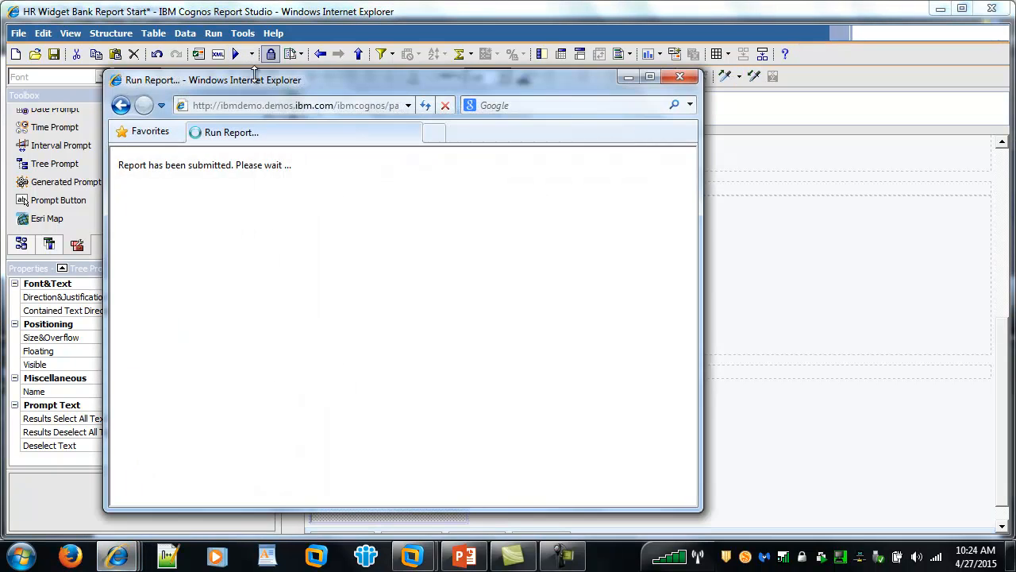
double_click(258, 81)
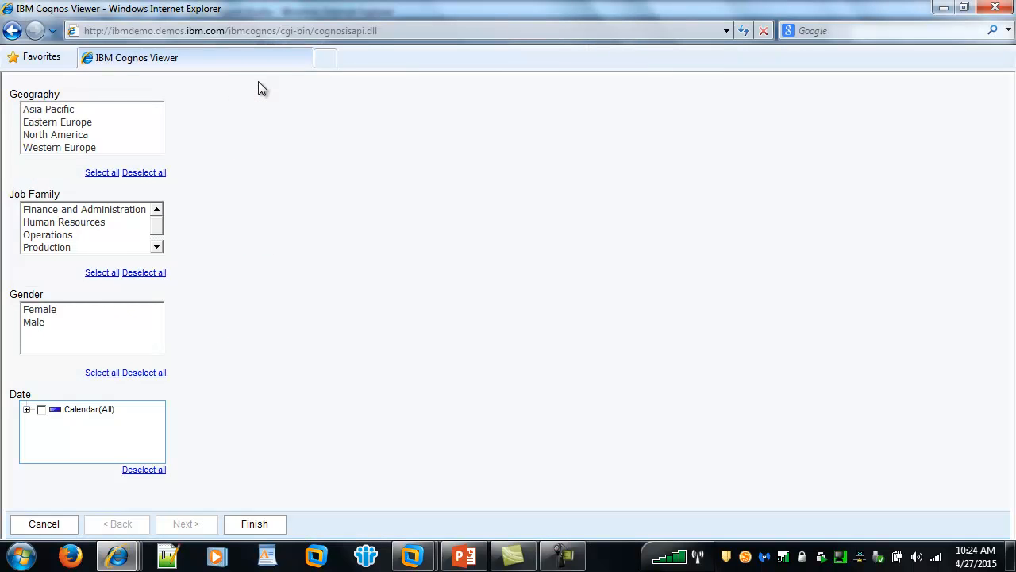
left_click(26, 409)
left_click(55, 455)
left_click(254, 524)
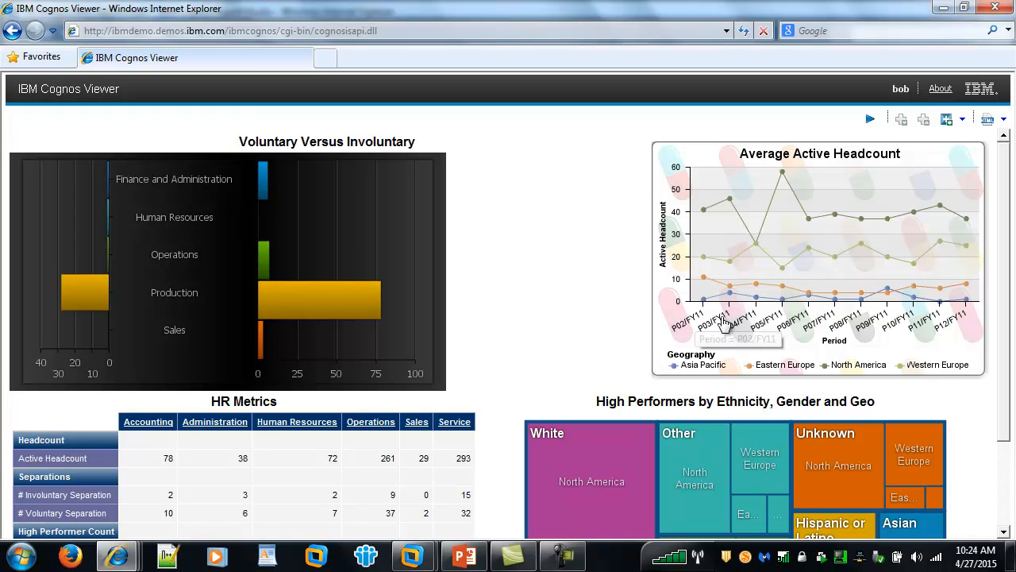
Drill the treemap into Western Europe, then United Kingdom, and close the viewer.
scroll(470, 347, "down", 3)
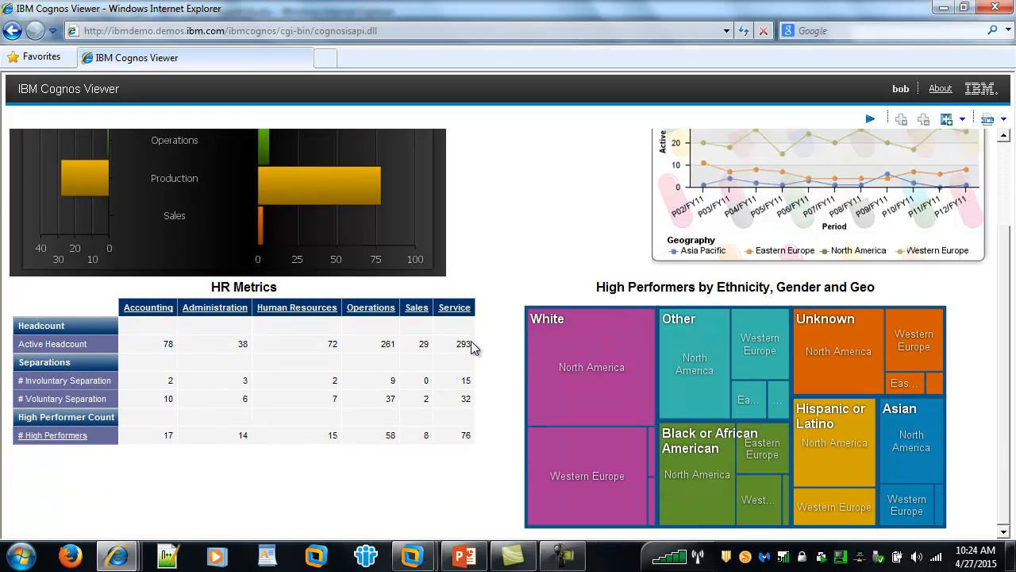
mouse_move(562, 490)
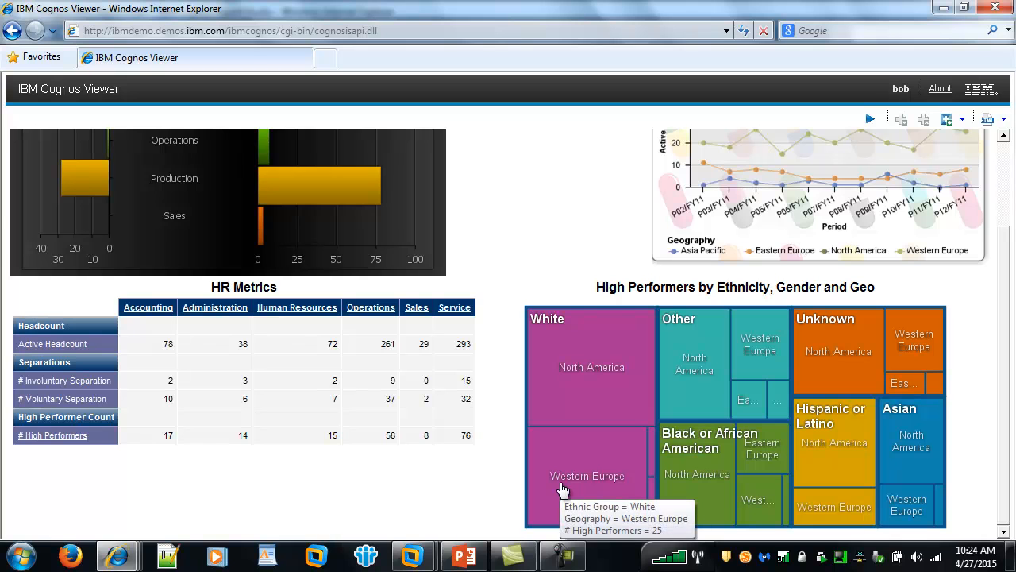
left_click(562, 490)
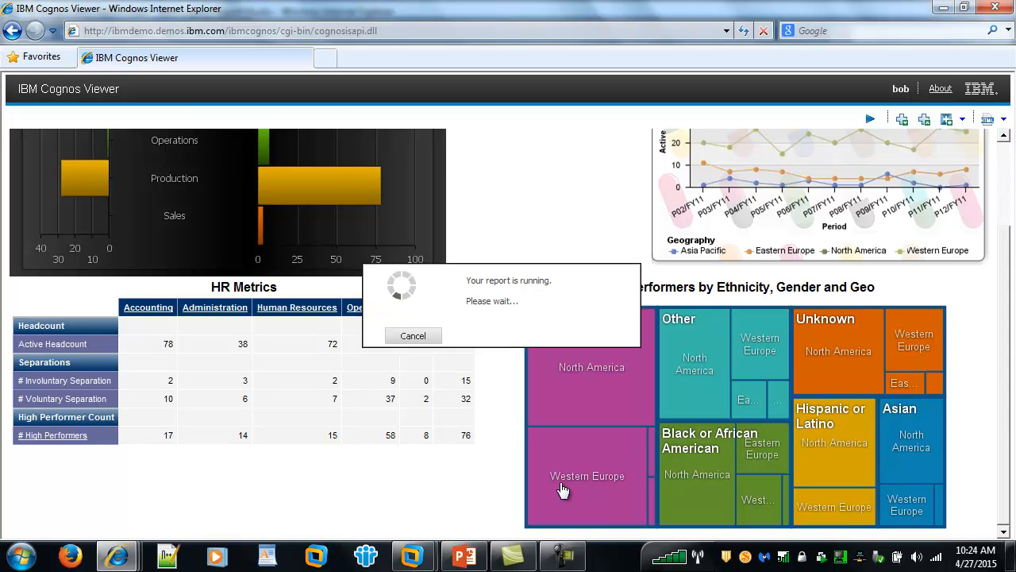
scroll(542, 379, "down", 3)
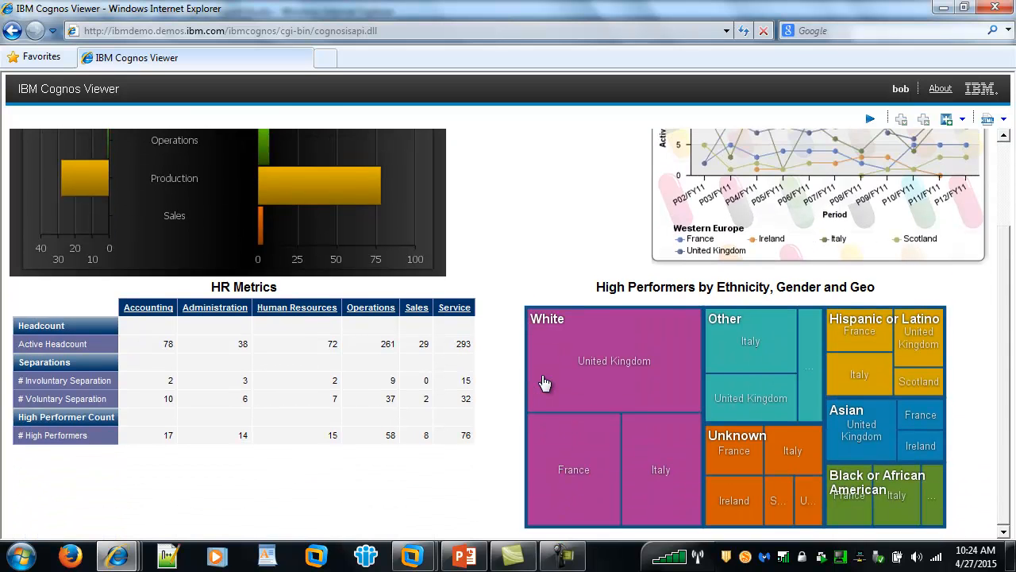
left_click(616, 367)
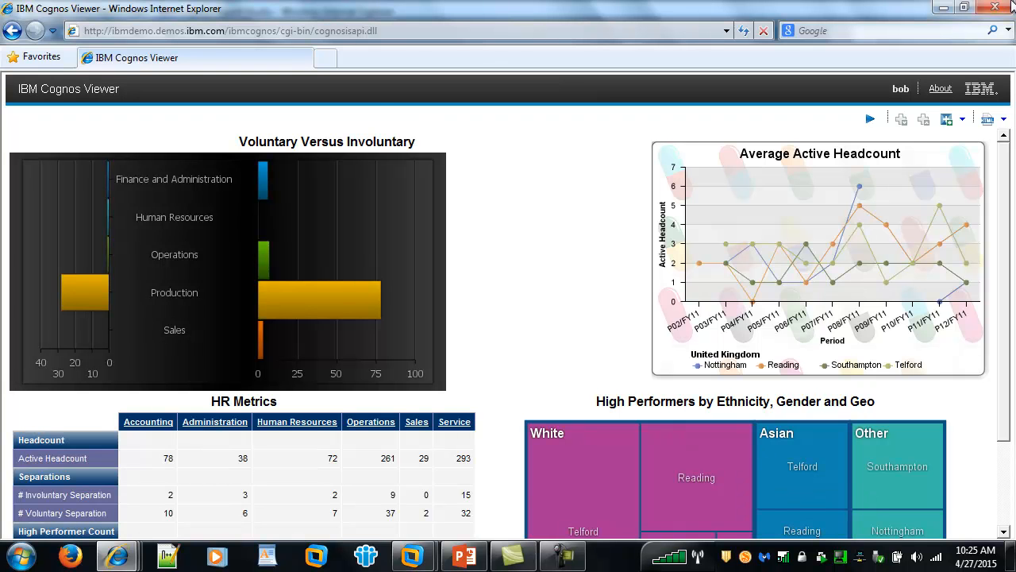
left_click(1009, 14)
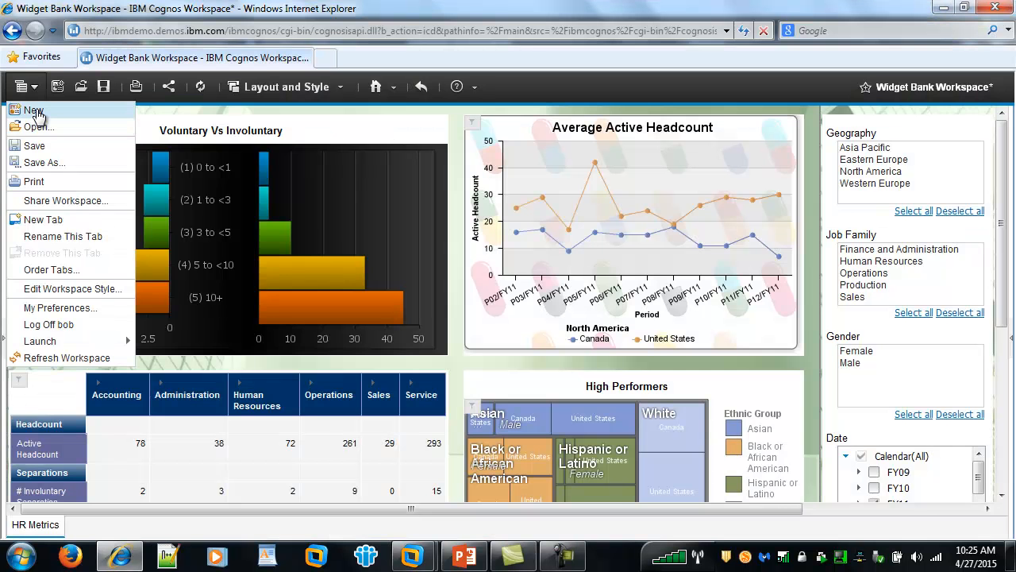
Begin a fresh workspace discarding changes, and insert Prompt Page1 from HR Widget Bank Report Start into the current tab.
left_click(34, 106)
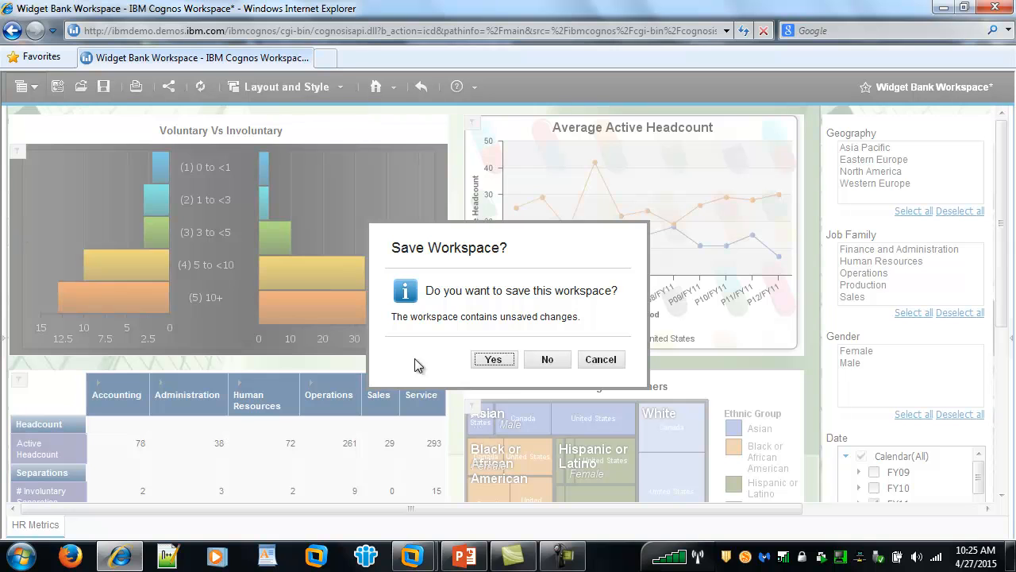
left_click(549, 359)
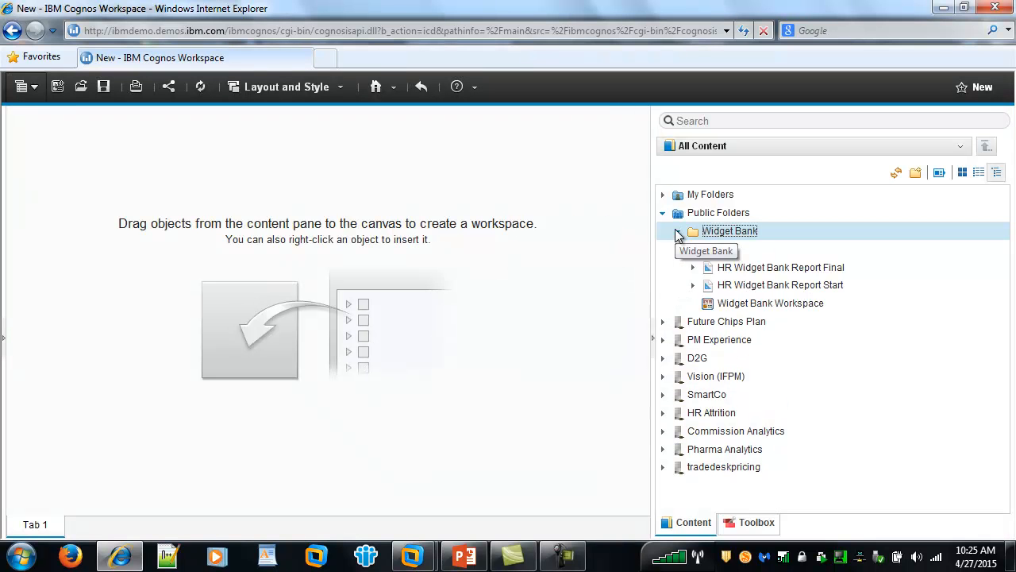
left_click(692, 286)
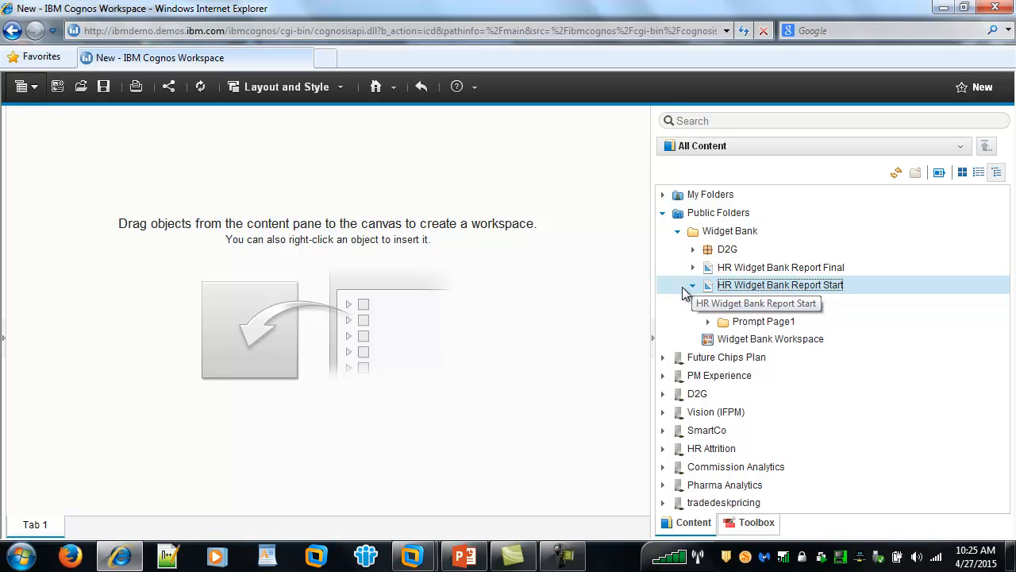
right_click(753, 329)
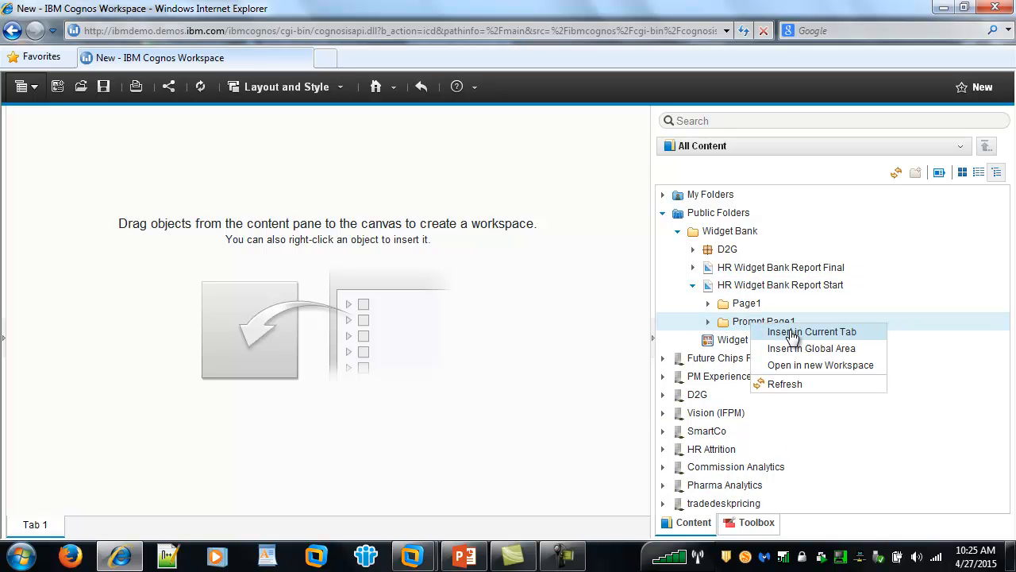
left_click(791, 332)
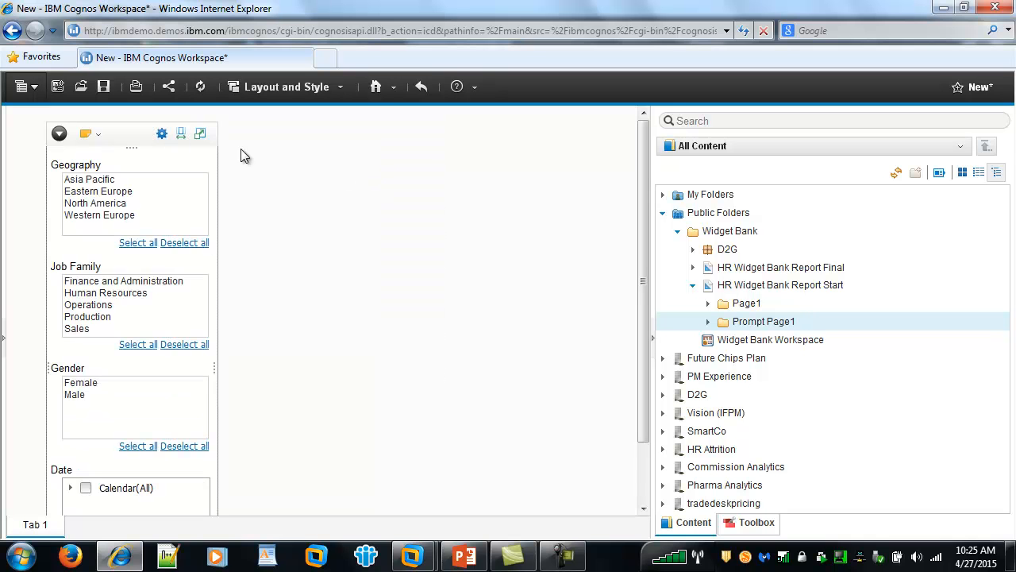
Move the prompt panel right, add the Voluntary Versus Involuntary - Tornado report, and apply the prompts.
left_click_drag(133, 146, 443, 195)
left_click_drag(712, 151, 778, 123)
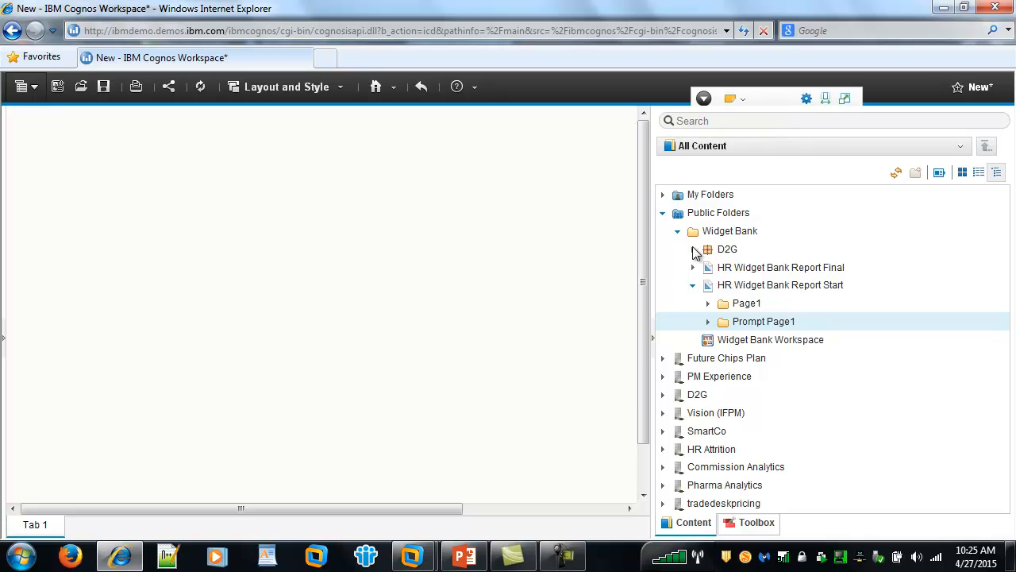
left_click(711, 308)
left_click(708, 305)
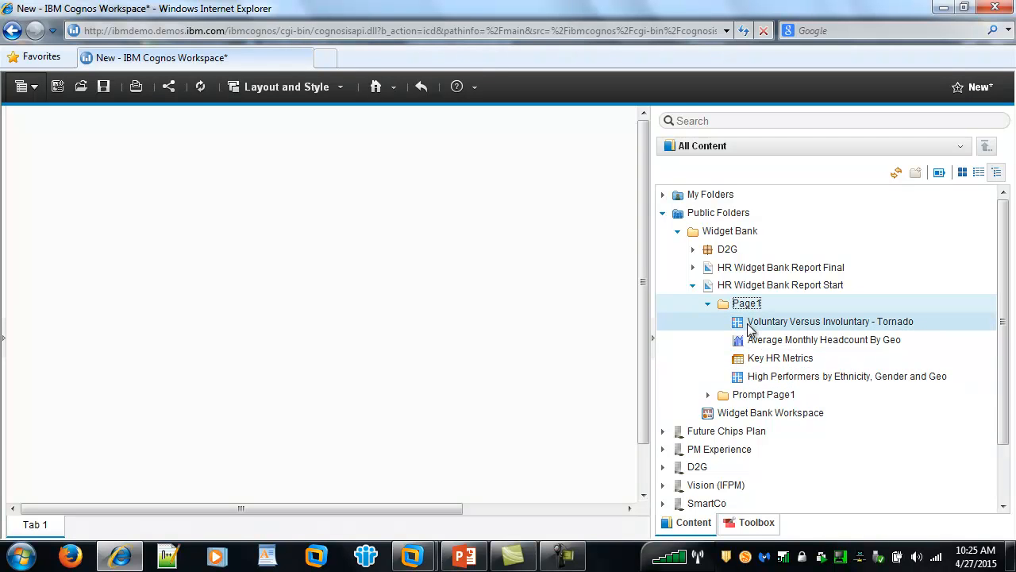
left_click_drag(750, 330, 19, 118)
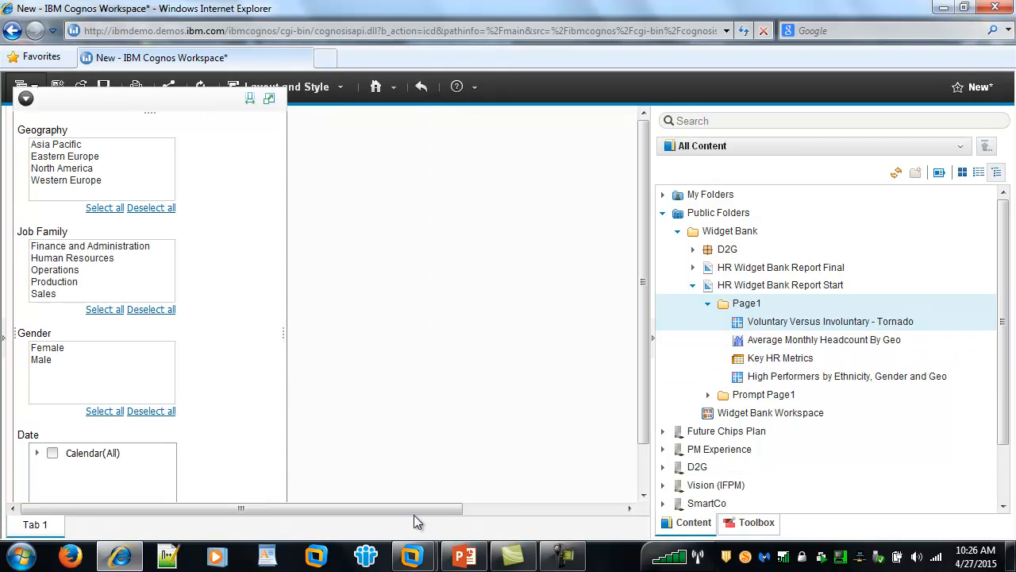
left_click_drag(429, 507, 667, 510)
scroll(634, 471, "down", 2)
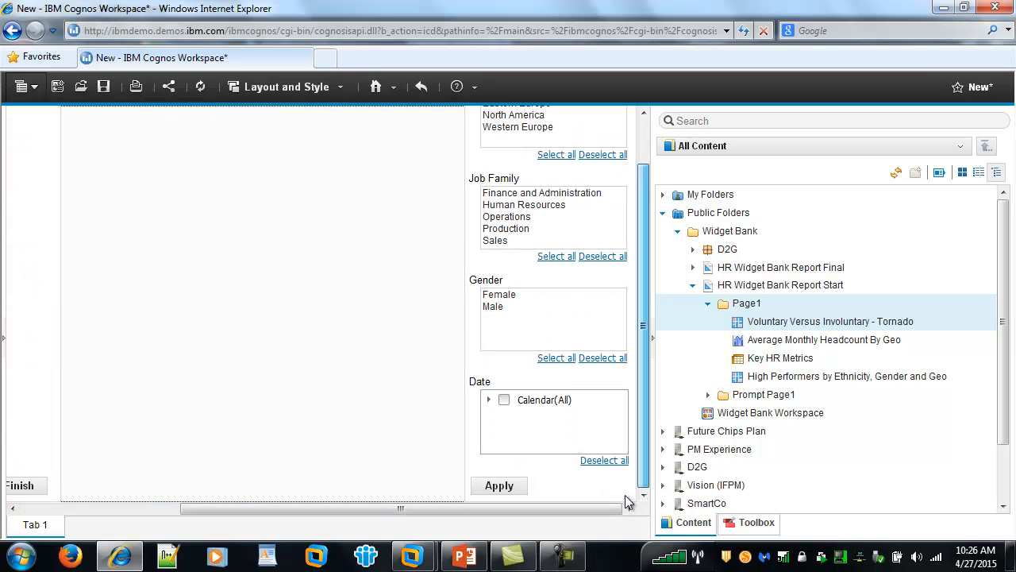
left_click(498, 486)
Add the Average Monthly Headcount By Geo line chart and the Key HR Metrics crosstab.
left_click_drag(505, 508, 229, 510)
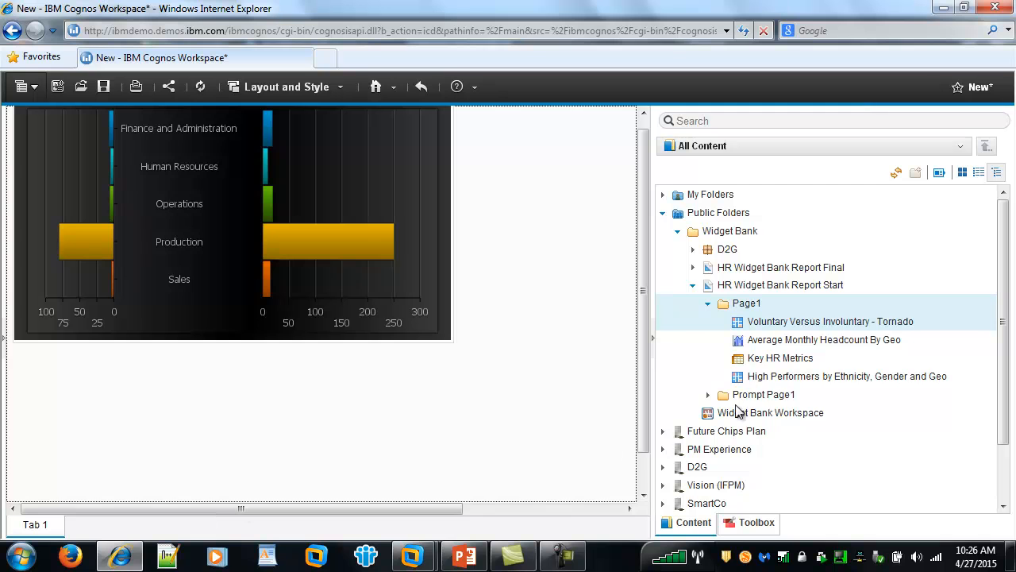
left_click(761, 344)
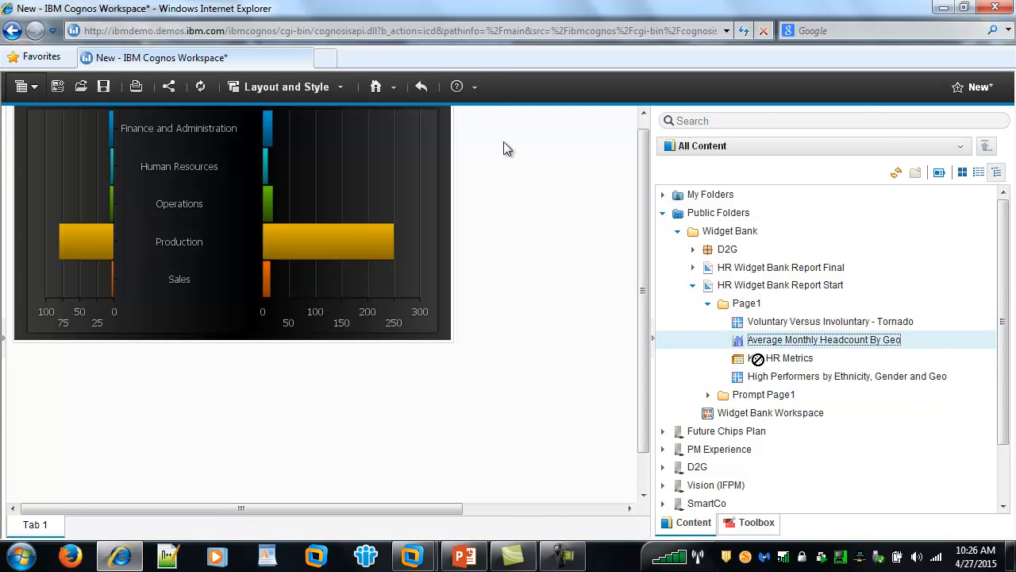
left_click_drag(510, 163, 474, 127)
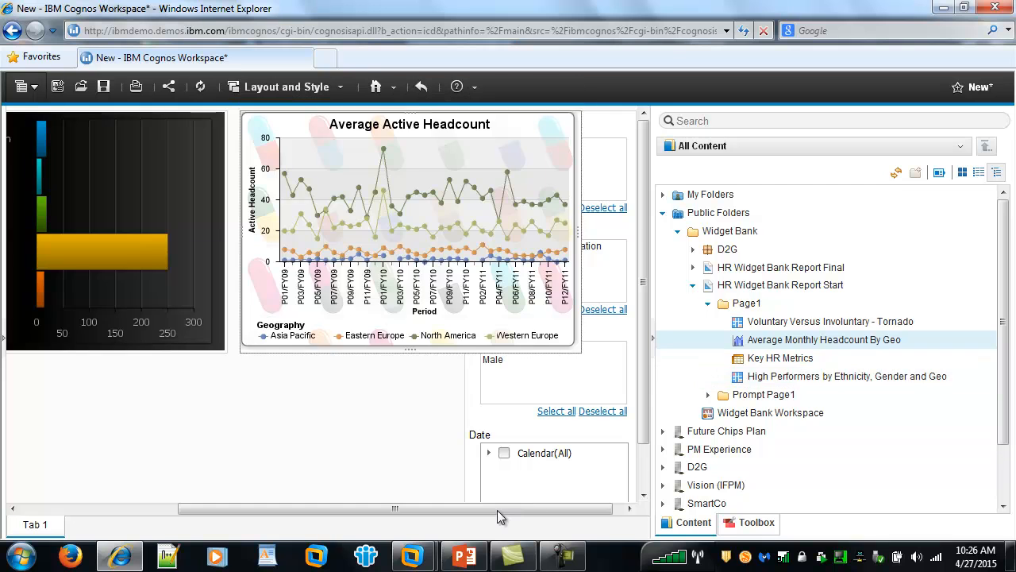
left_click_drag(497, 508, 259, 505)
left_click_drag(758, 359, 21, 373)
left_click_drag(388, 508, 552, 515)
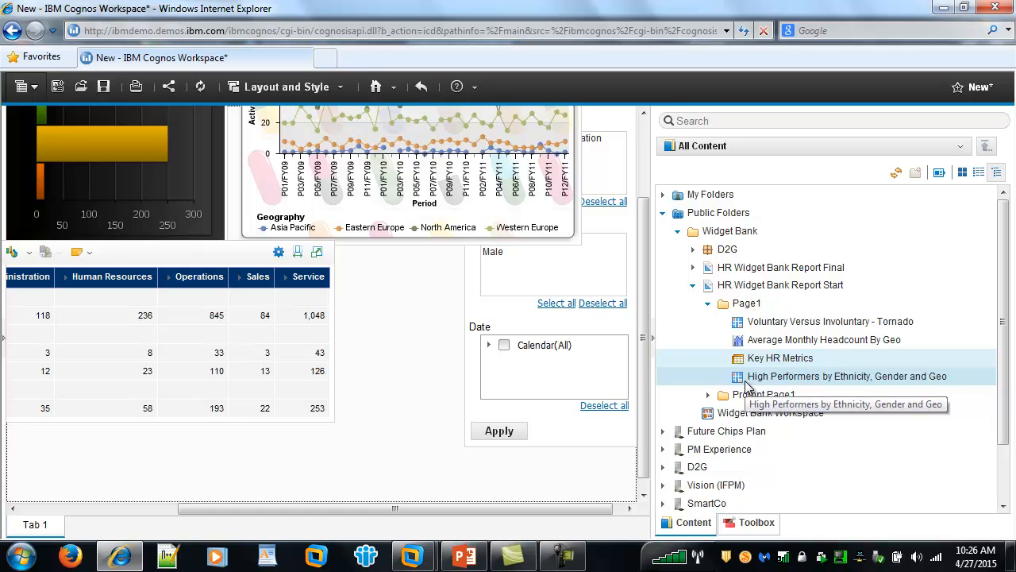
Place the High Performers treemap below the line chart and collapse the Content pane.
left_click_drag(595, 350, 282, 284)
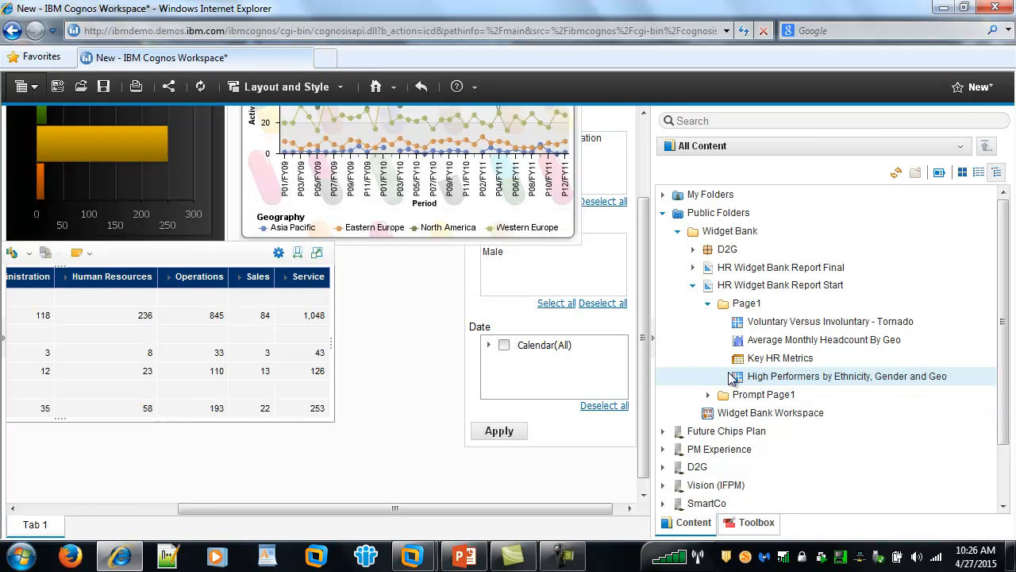
left_click_drag(748, 384, 247, 275)
left_click_drag(449, 434, 449, 434)
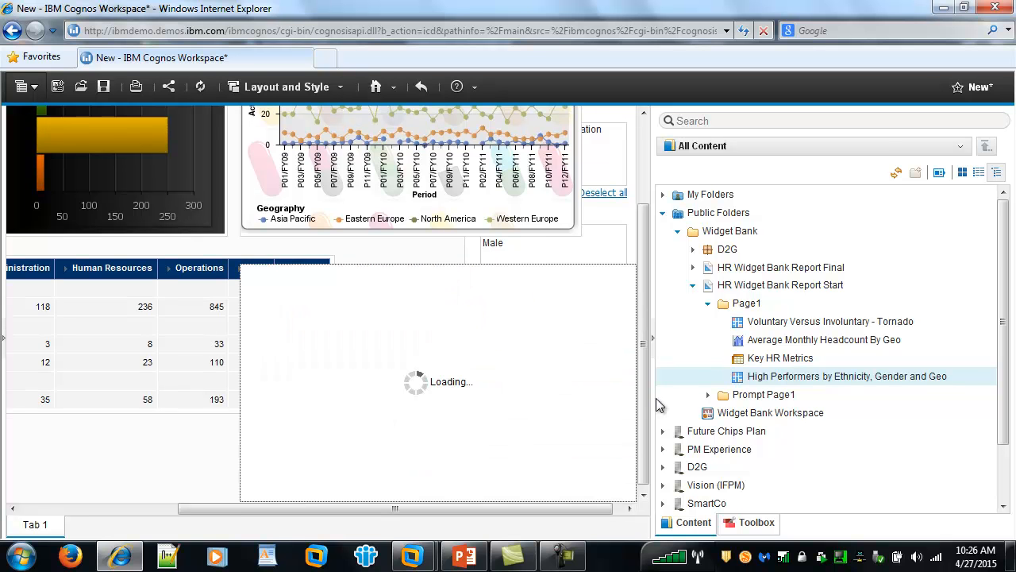
left_click(654, 344)
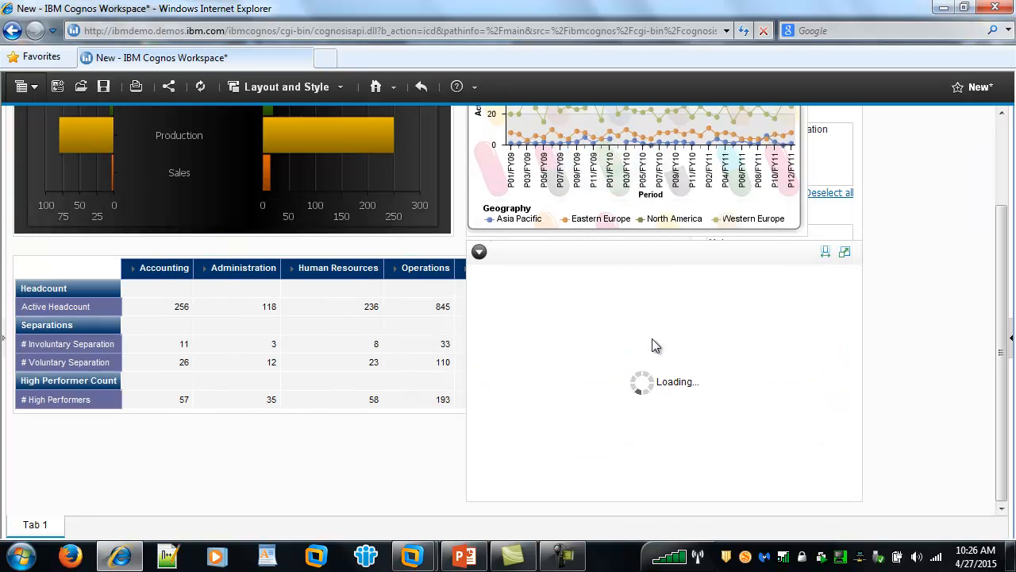
Narrow the tornado chart to fit beside the line chart and bring the Key HR Metrics crosstab forward.
scroll(812, 443, "up", 1)
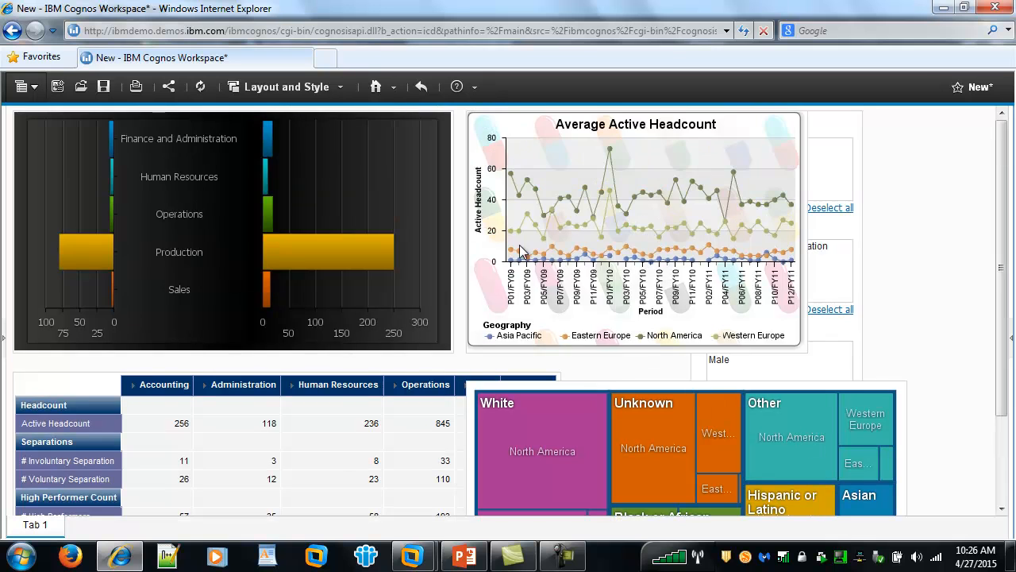
left_click(441, 191)
left_click_drag(450, 234, 352, 235)
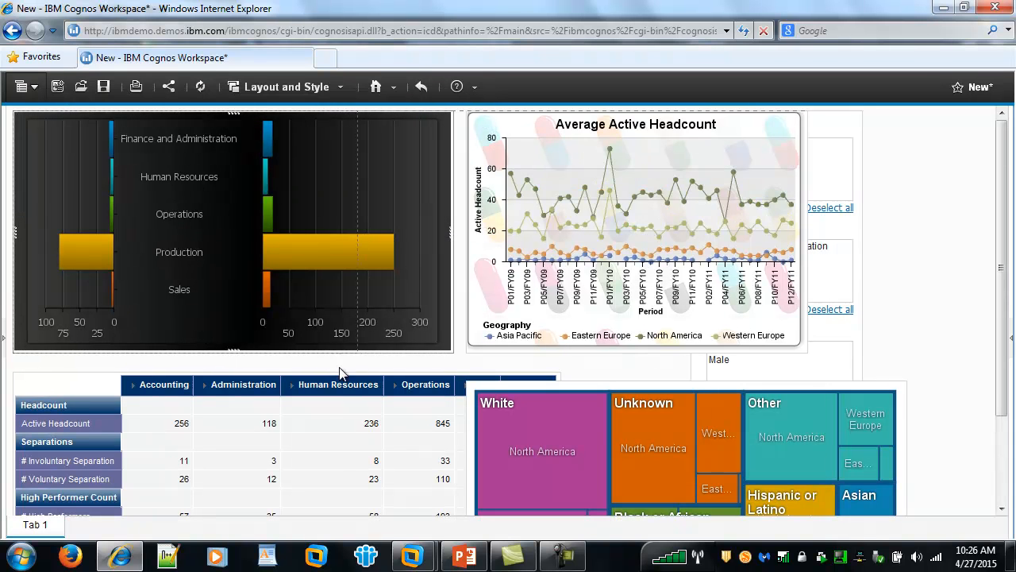
left_click(317, 415)
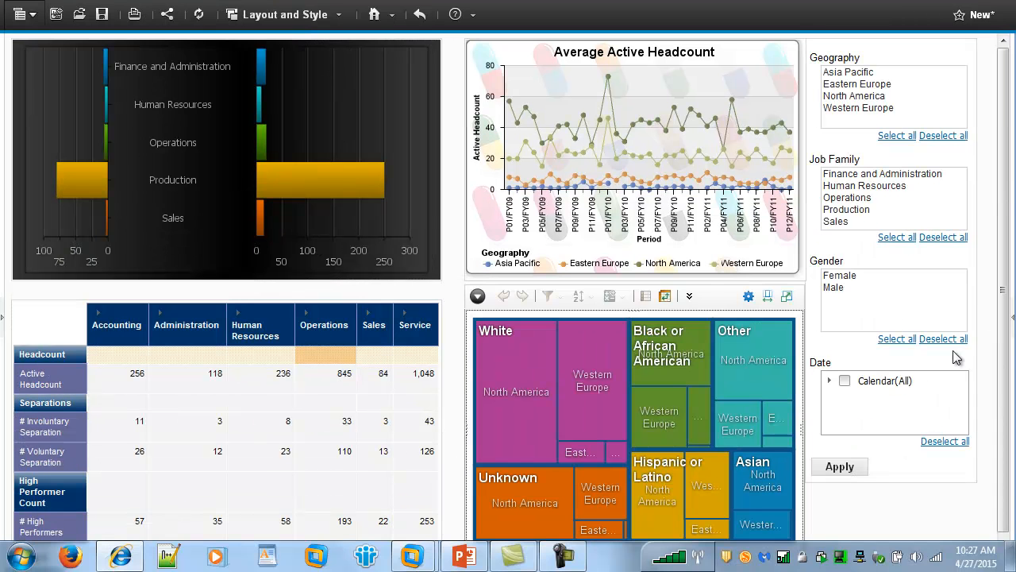
Apply FY11 in the Date prompt, then deselect all and reapply for unfiltered totals.
left_click(829, 380)
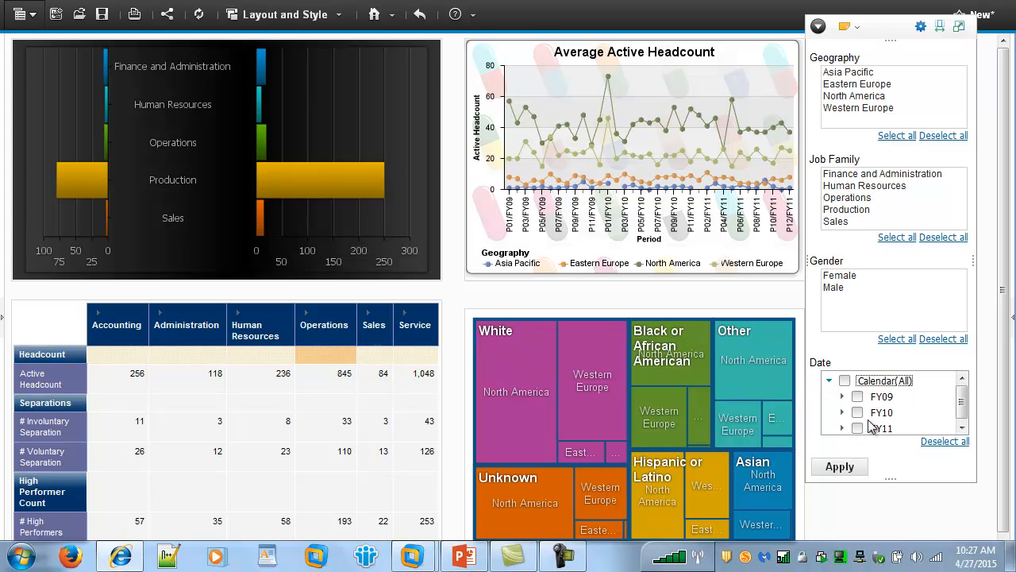
left_click(857, 429)
left_click(846, 468)
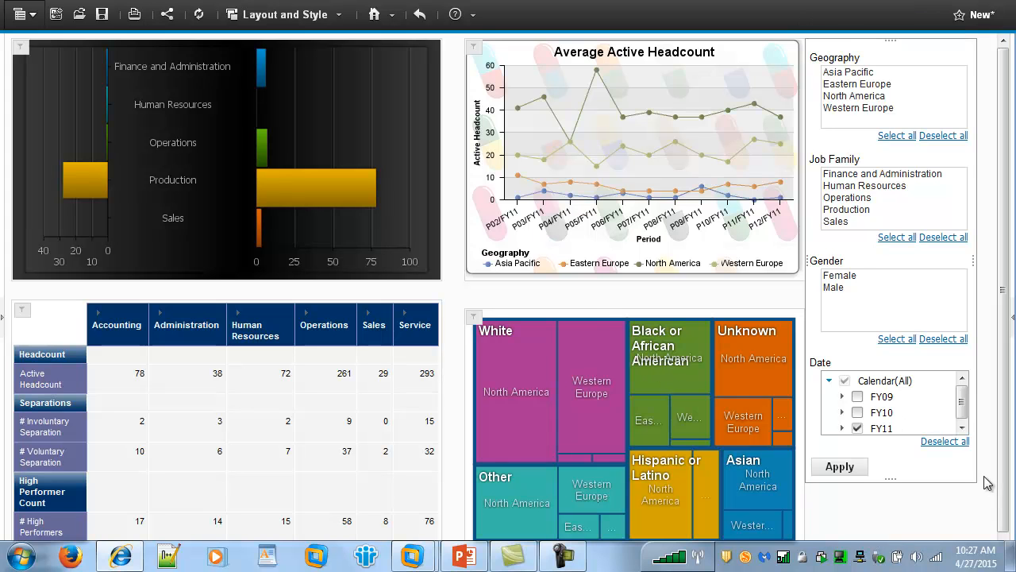
left_click(946, 443)
left_click(846, 468)
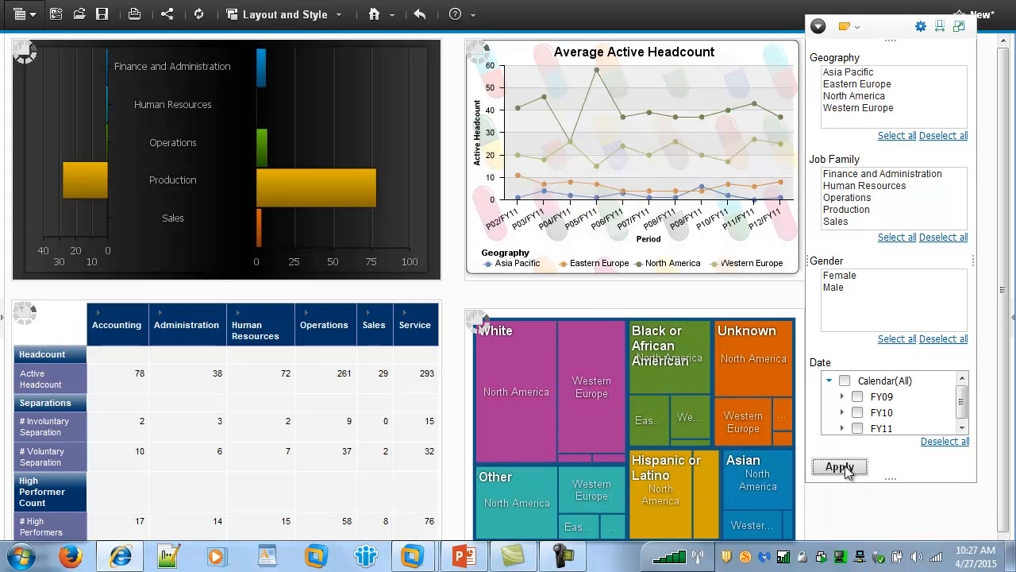
Save the dashboard as 'Widget Bank Workspace Final' in the Widget Bank folder when sharing.
left_click(168, 18)
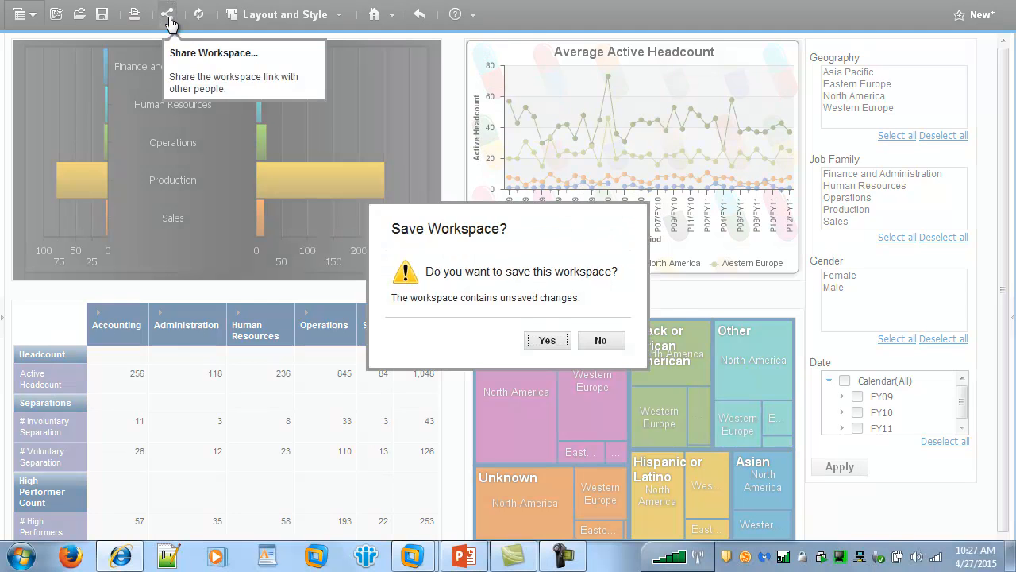
left_click(545, 341)
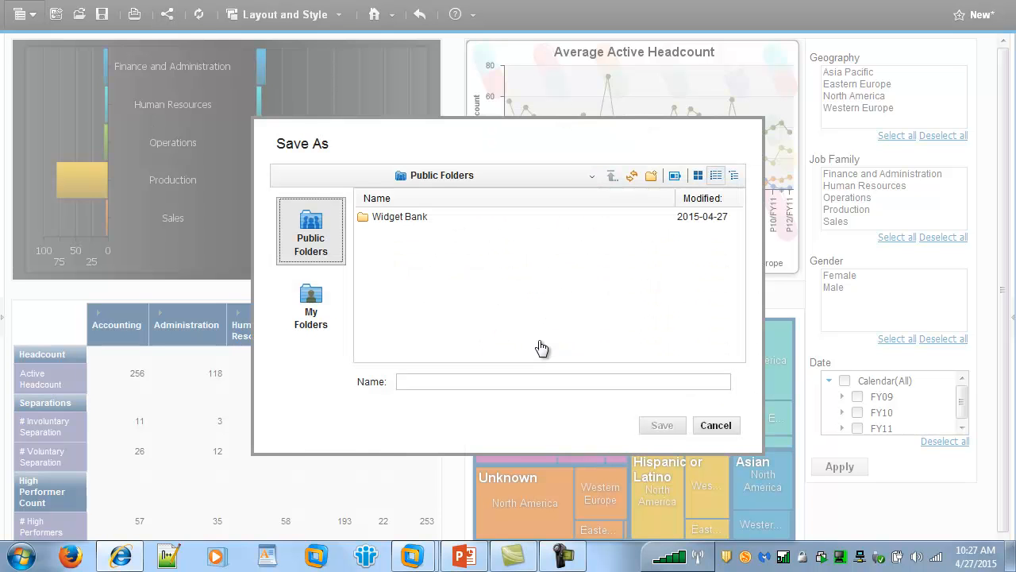
double_click(409, 217)
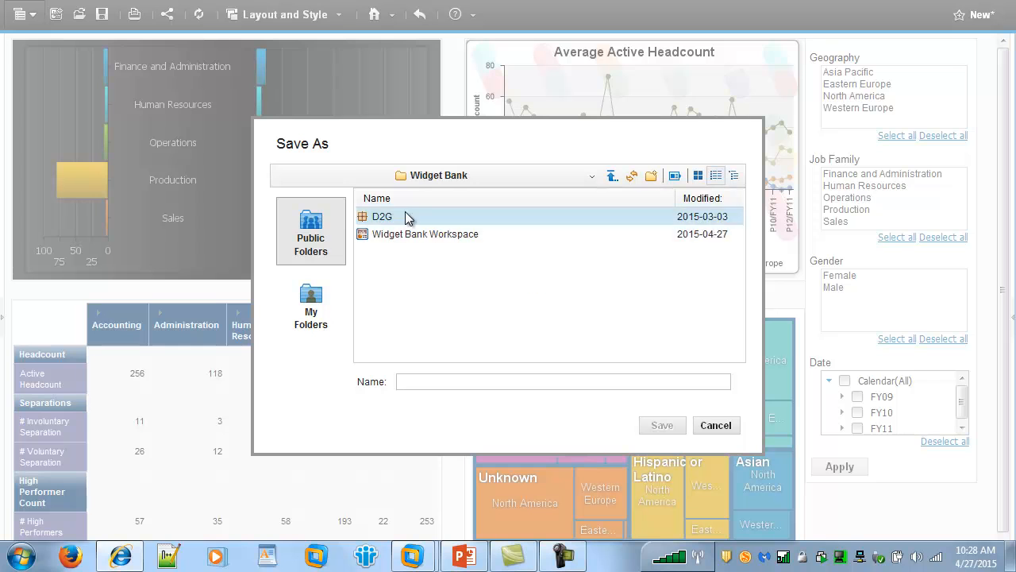
left_click(409, 235)
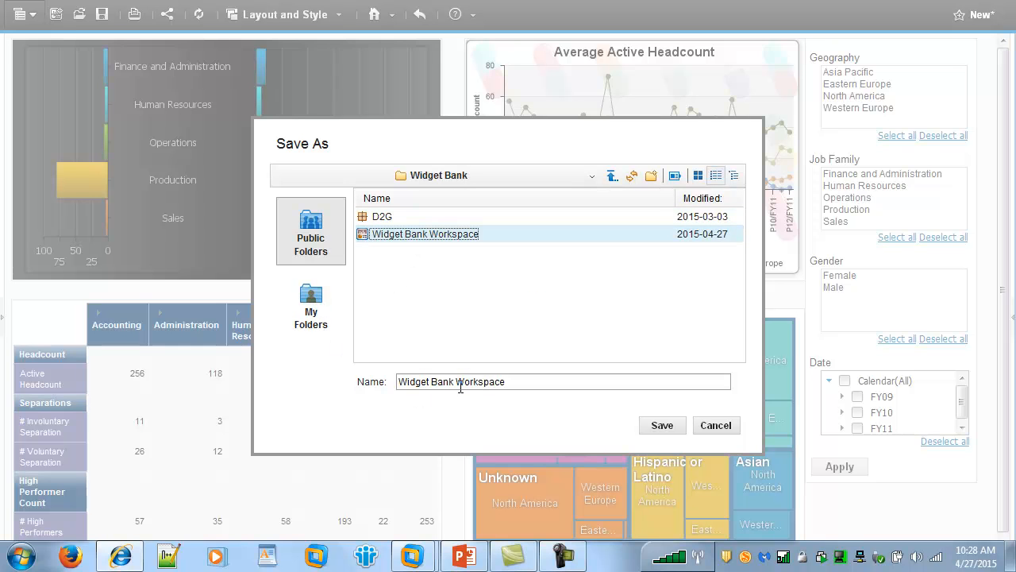
left_click(514, 385)
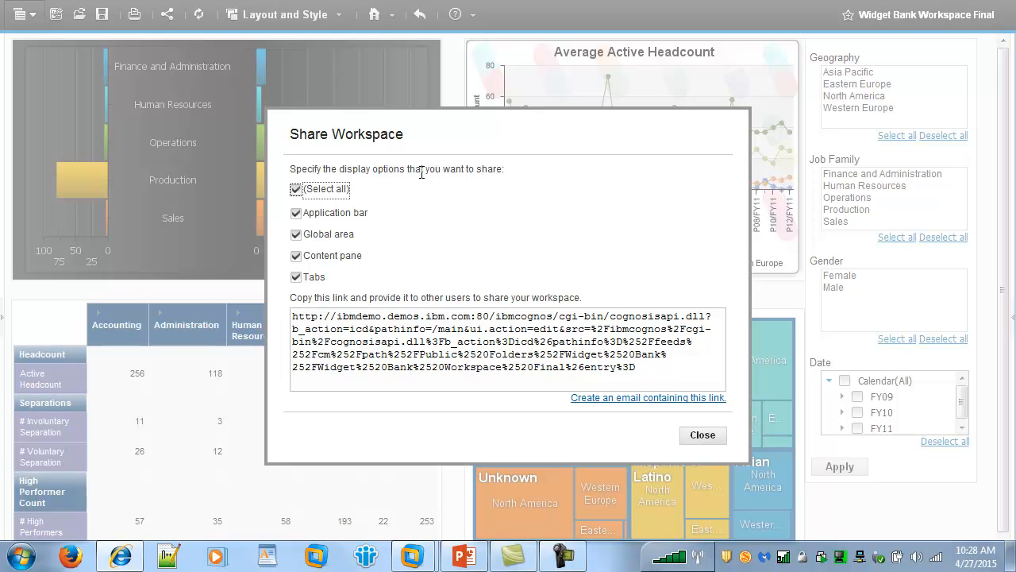
Restrict the share link's display areas to Tabs only and create an email containing the link.
left_click(296, 191)
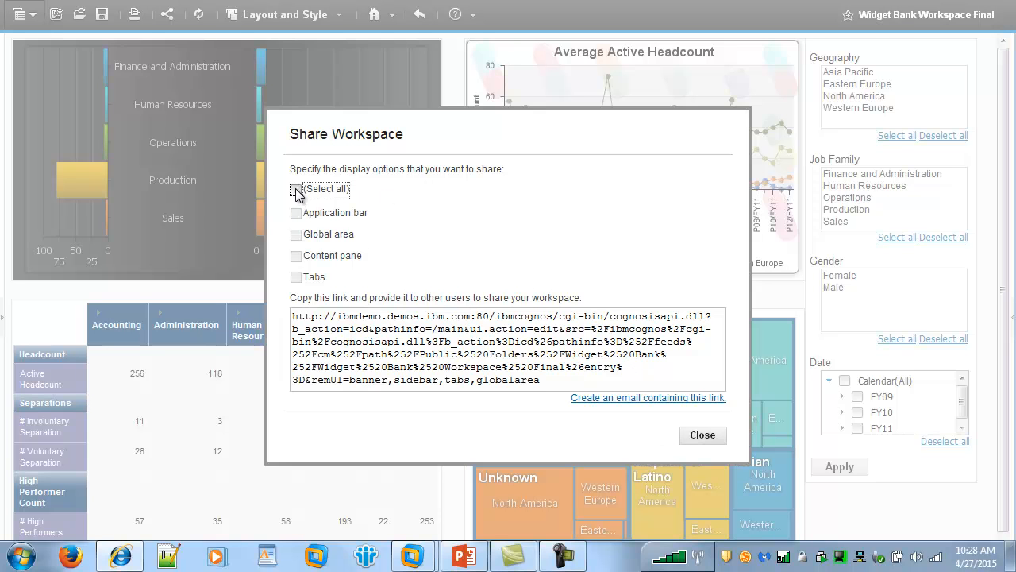
left_click(298, 281)
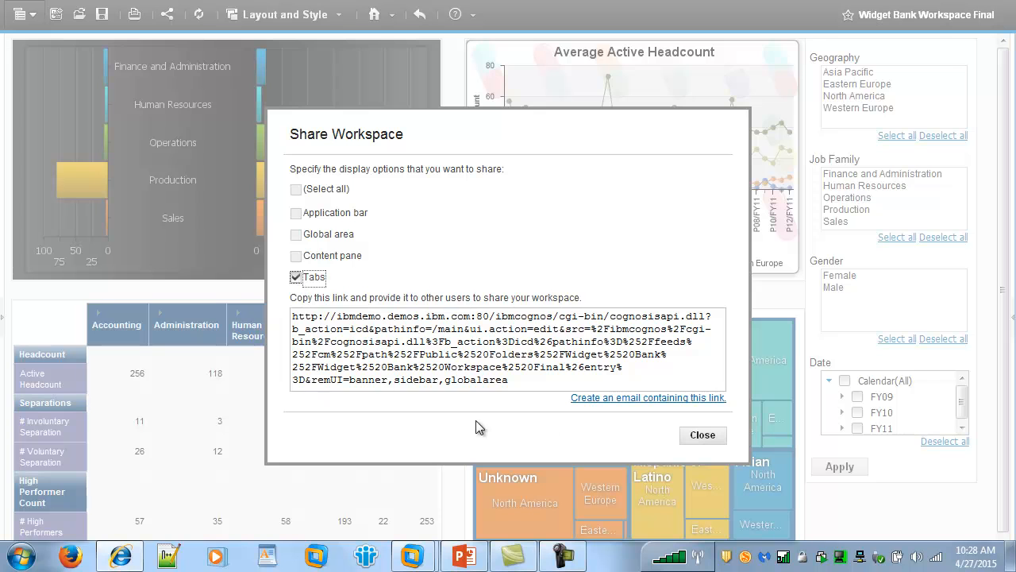
left_click_drag(534, 384, 293, 317)
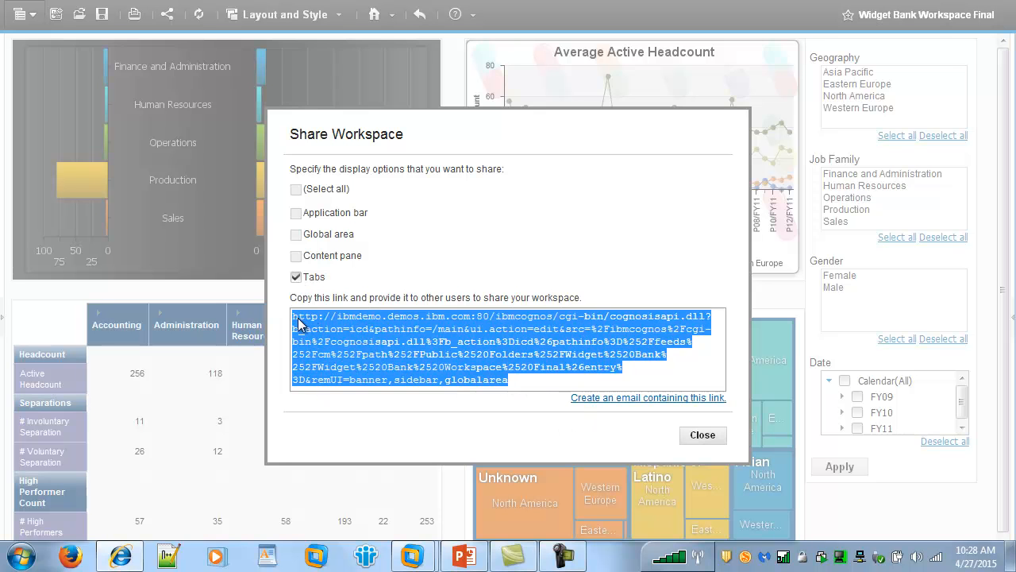
left_click(594, 405)
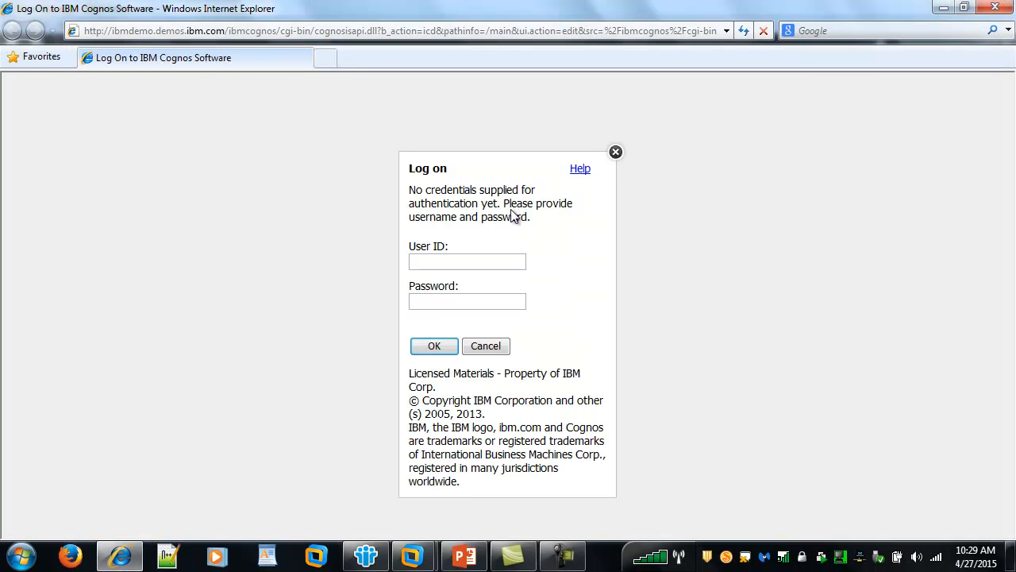
Log on to the shared link with the account password and view it full screen with F11.
type("password")
key("Return")
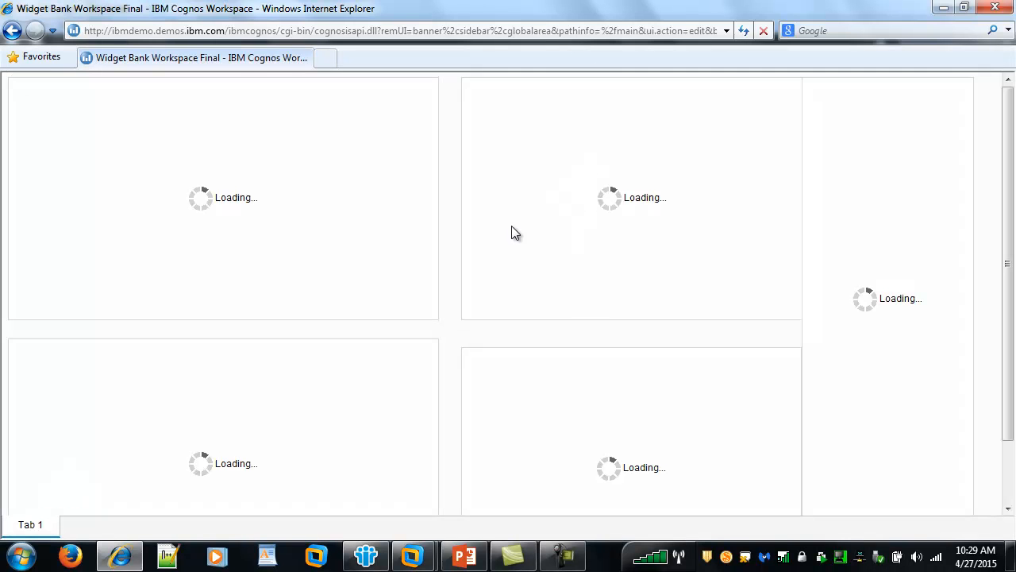
key("F11")
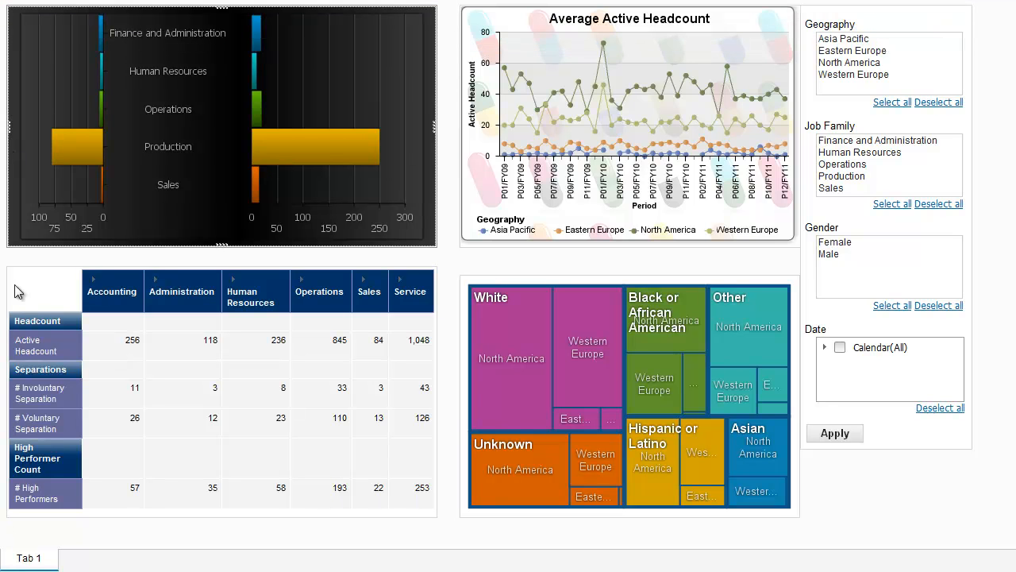
Filter Geography to Western Europe, then reopen Widget Bank Workspace Final from the Widget Bank folder.
left_click(848, 77)
left_click(840, 435)
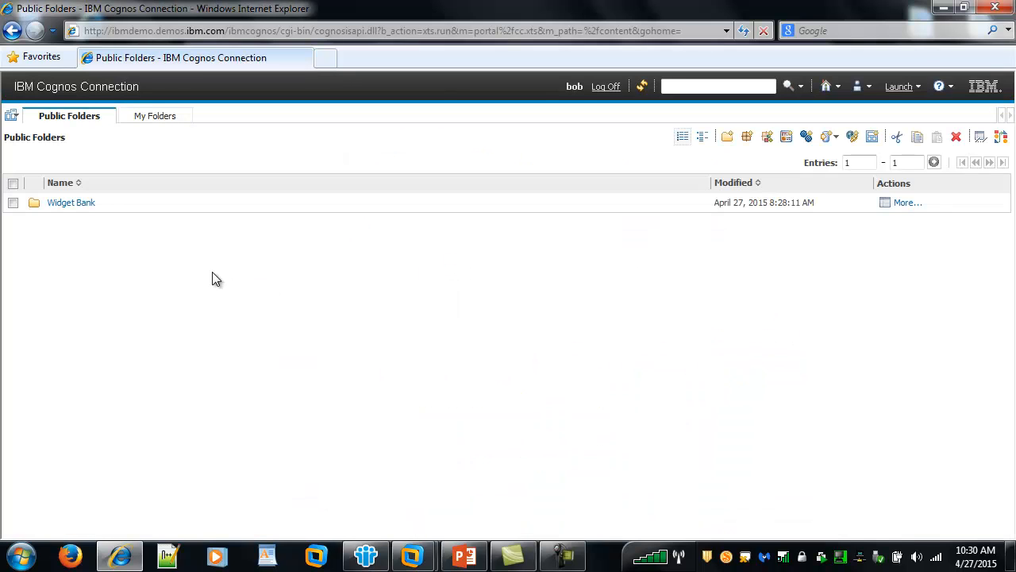
left_click(72, 203)
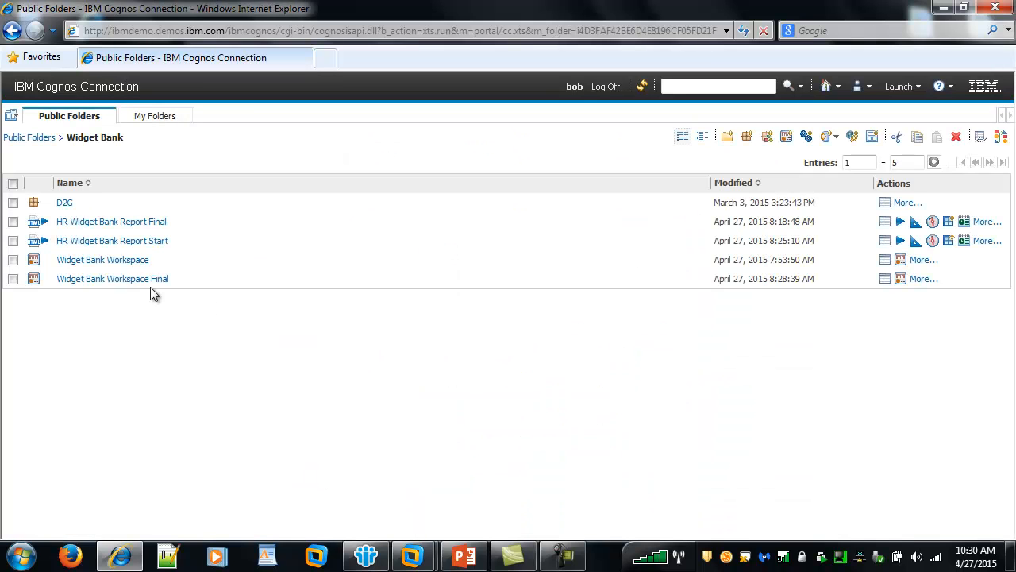
left_click(154, 280)
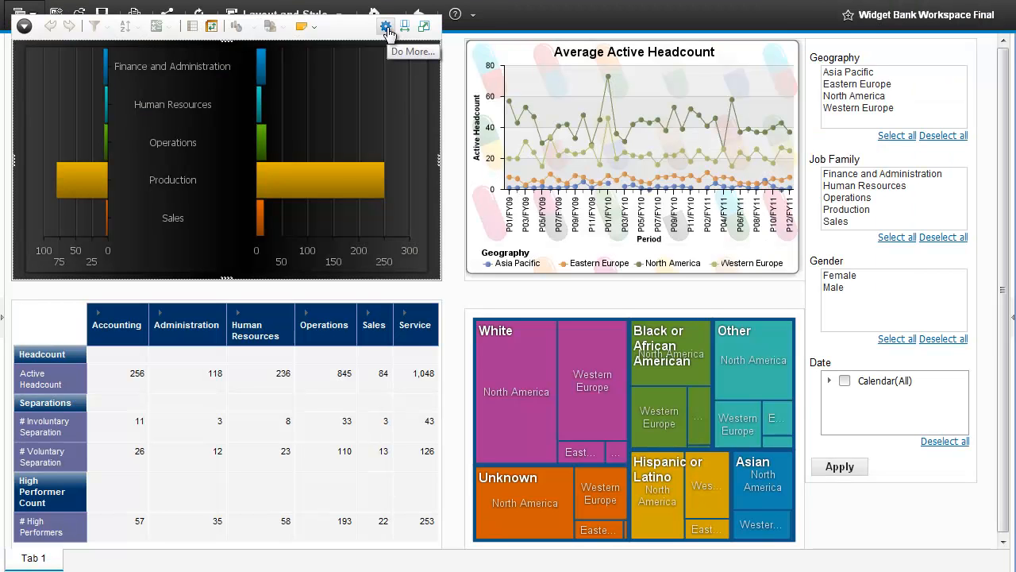
Expand and collapse the Content pane, then leave full-screen browser mode.
left_click(1012, 314)
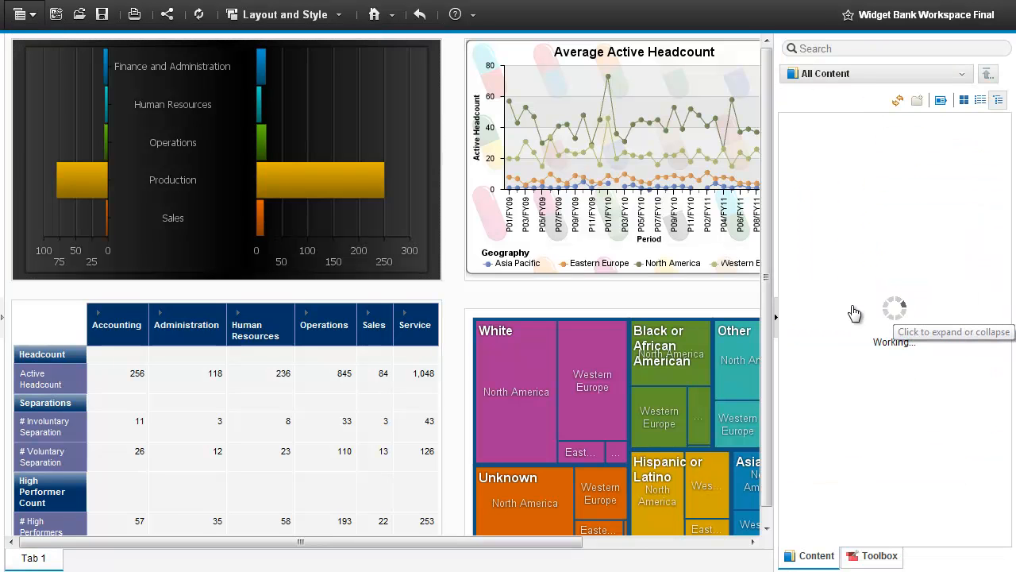
left_click(776, 316)
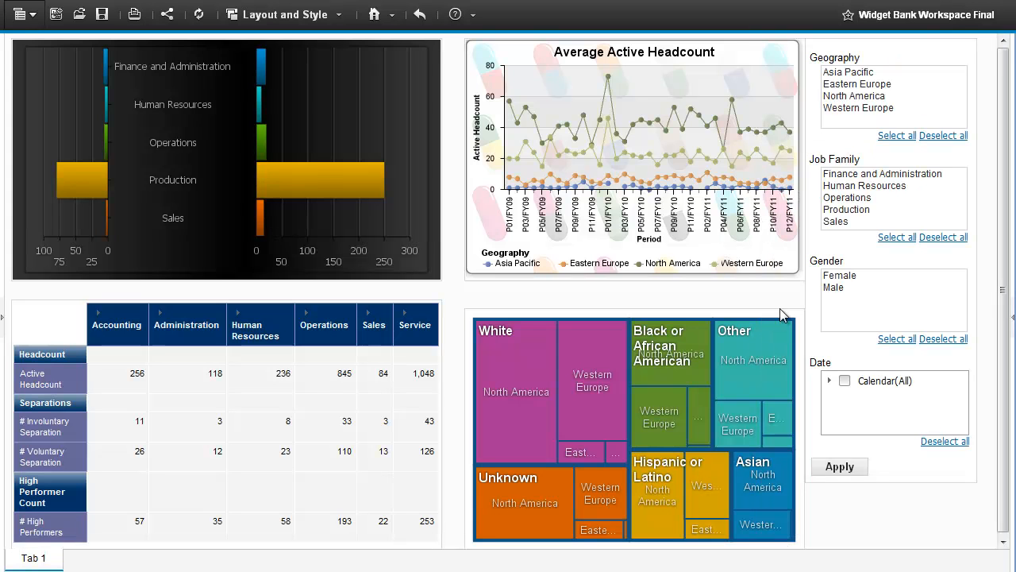
left_click(986, 12)
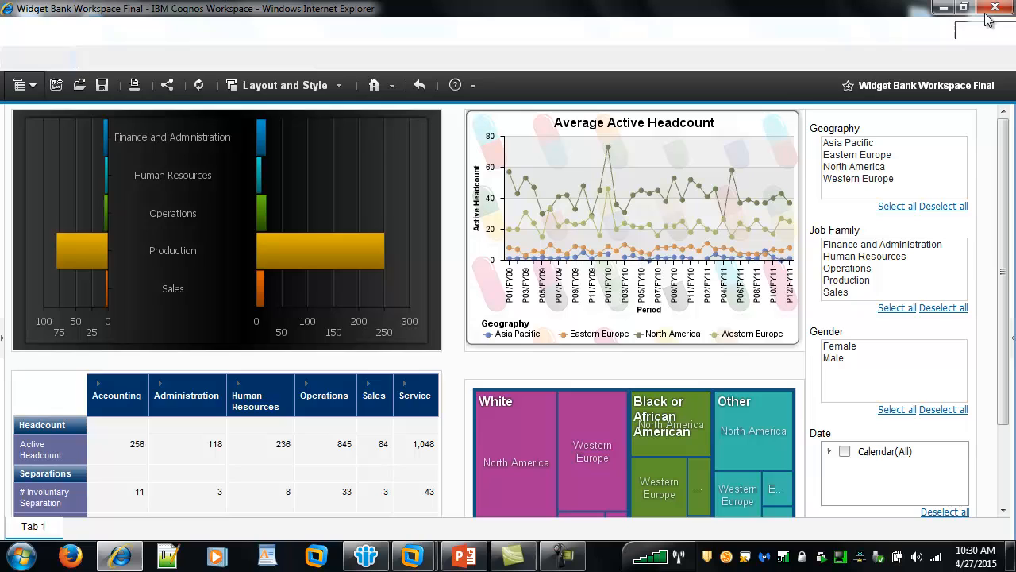